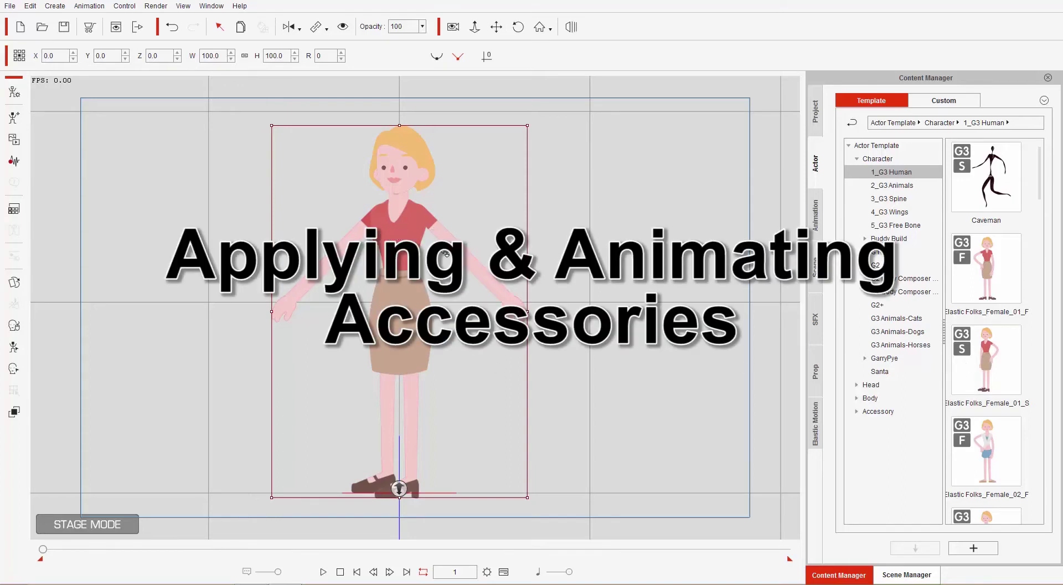
Step: Open the female character in Composer mode
scroll(407, 150, up, 2)
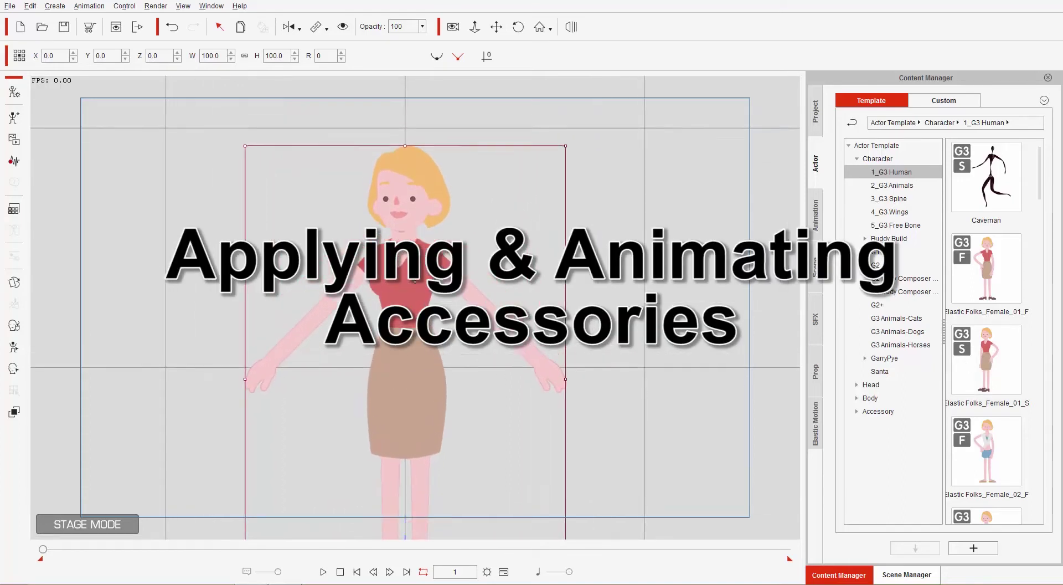
scroll(421, 233, up, 3)
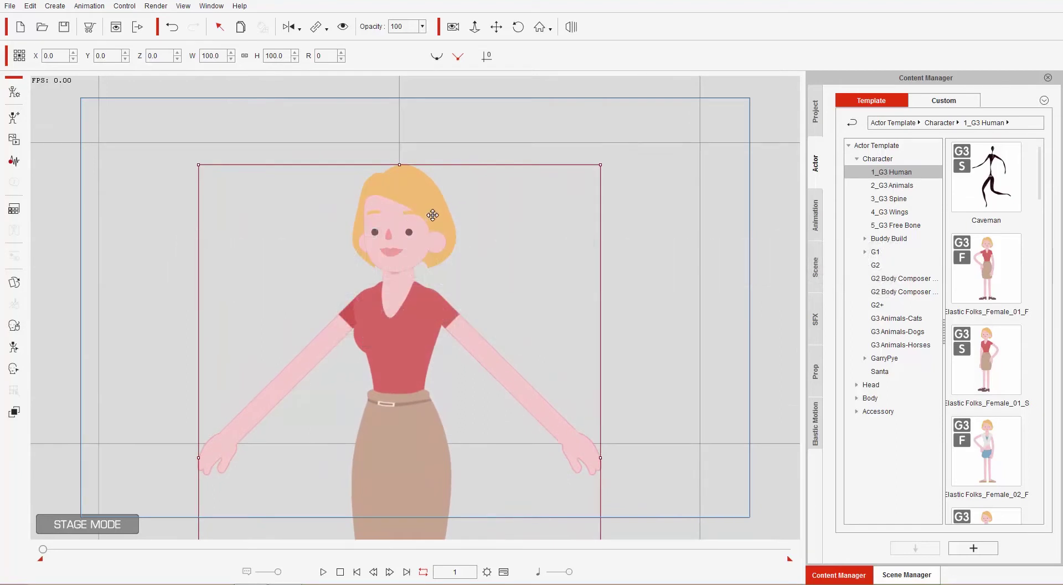
click(11, 98)
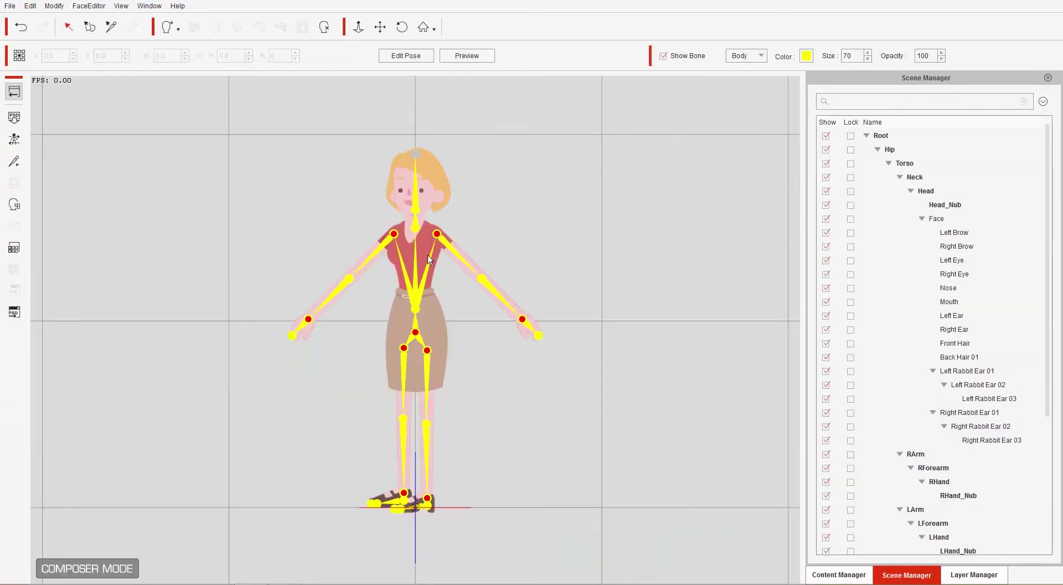
Step: Hide the character's bones and delete its blonde front and back hair
click(434, 176)
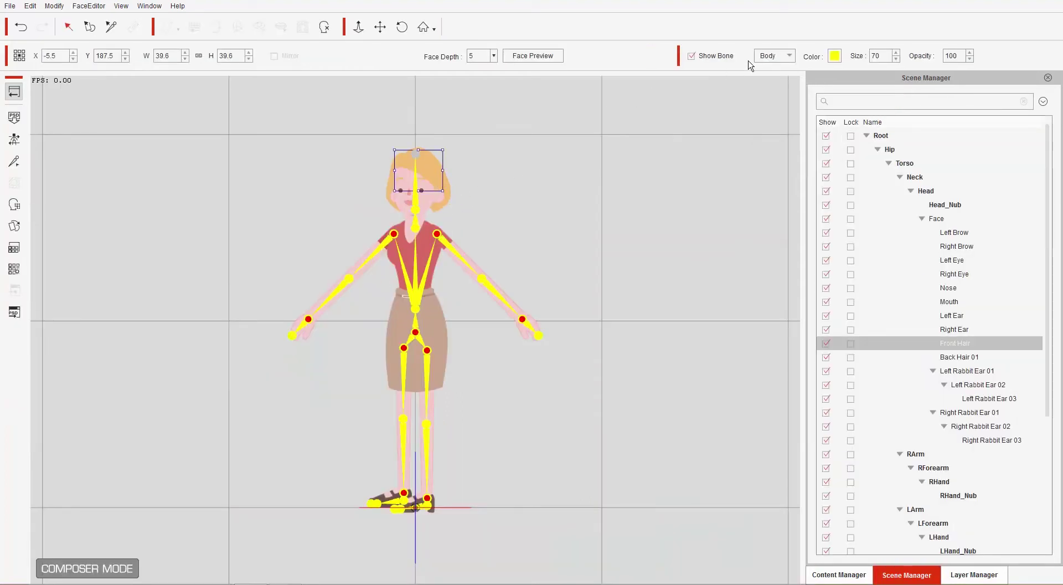
click(692, 56)
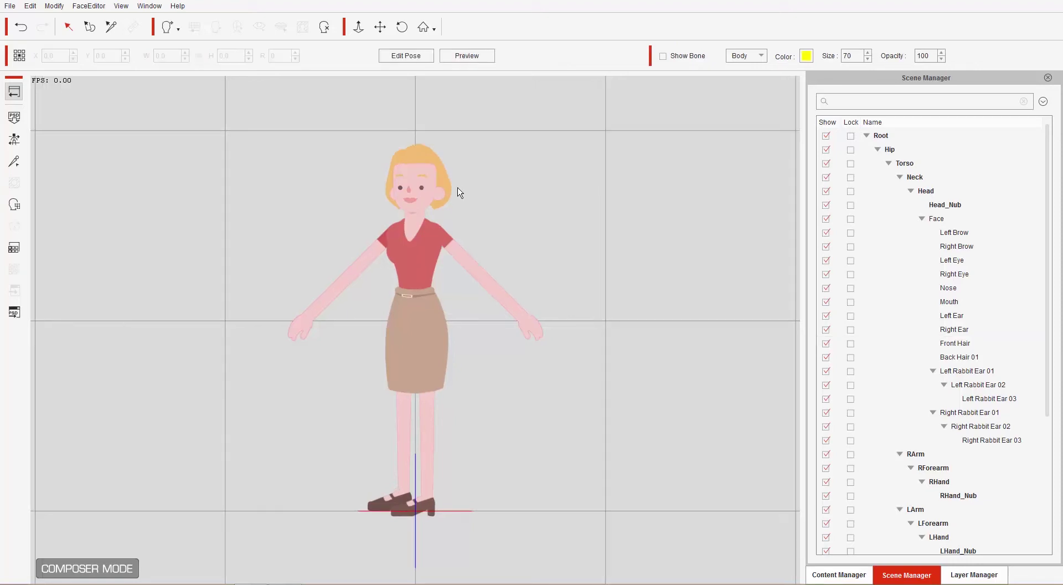
click(424, 161)
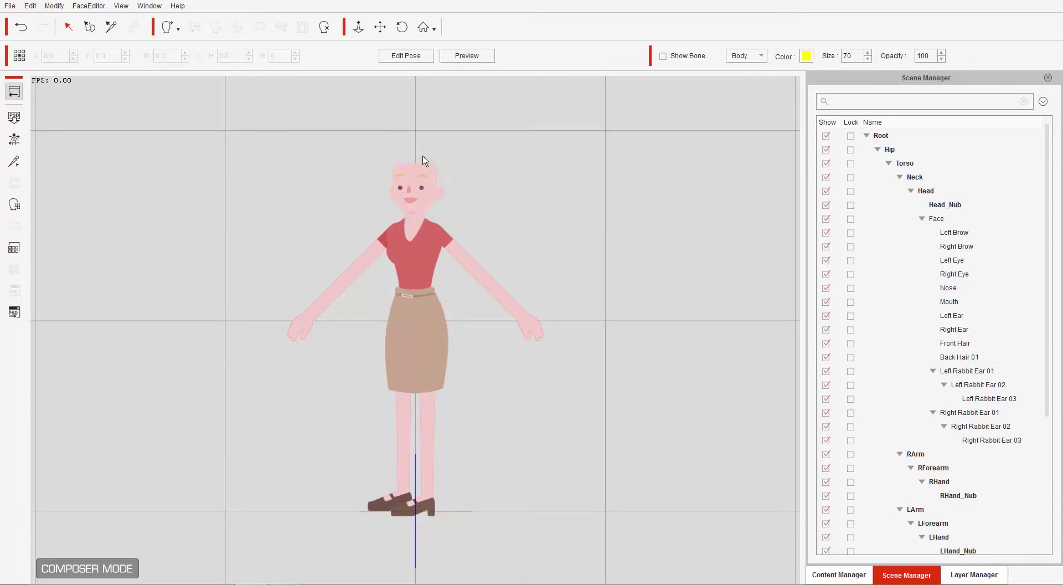
scroll(498, 249, up, 5)
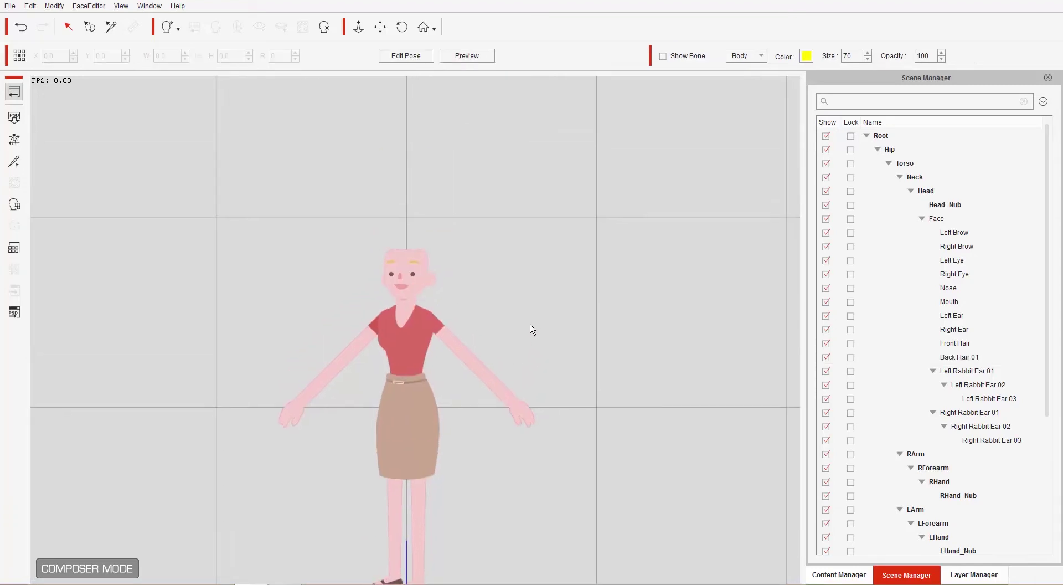
Step: Apply the Choppy Bangs_Side hair accessory from the template library to the character and return to Stage mode
click(839, 574)
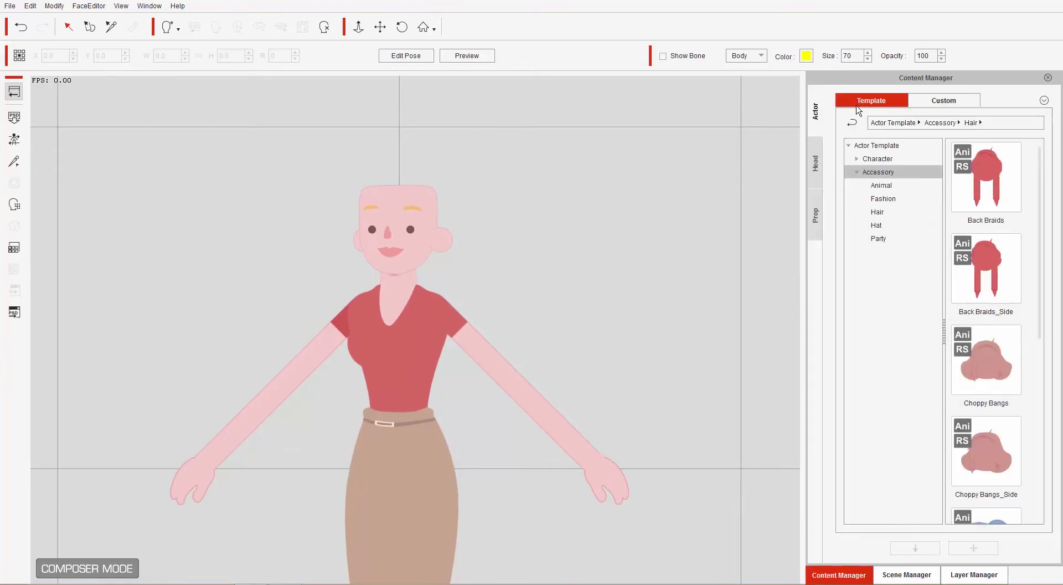
click(873, 173)
click(886, 216)
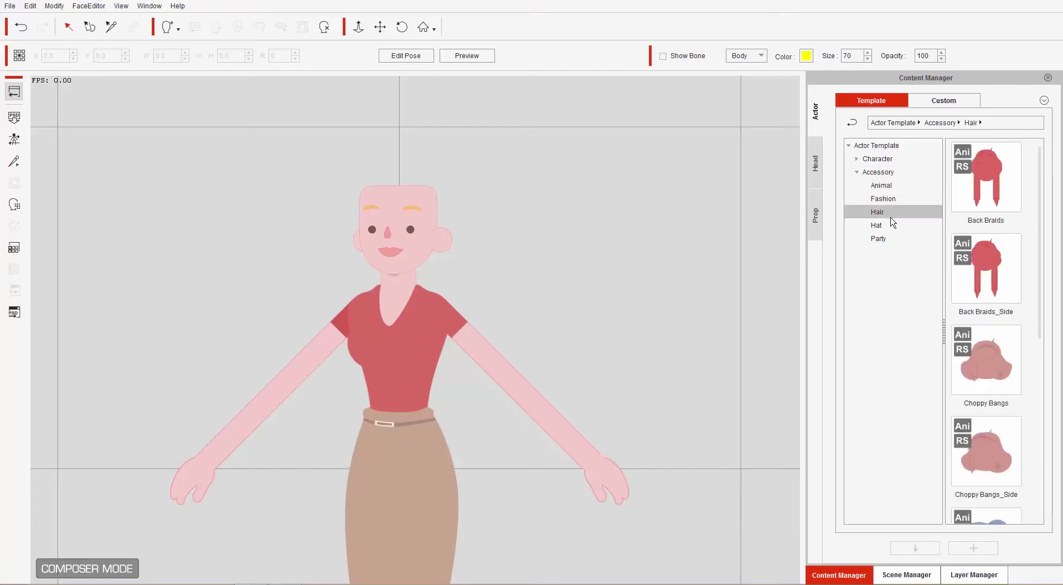
drag(1037, 277, 1049, 338)
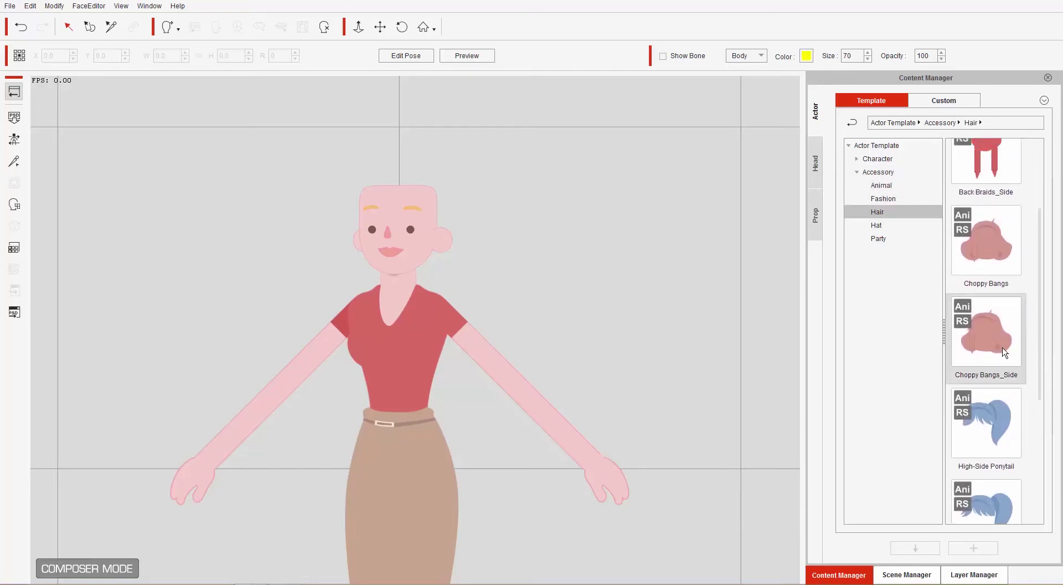
double_click(991, 335)
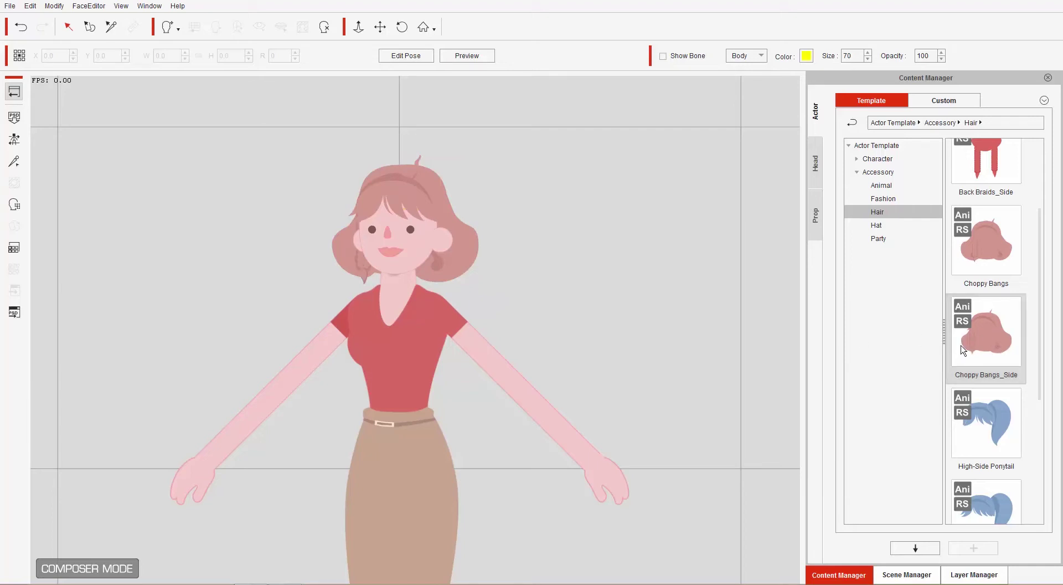
scroll(534, 255, down, 2)
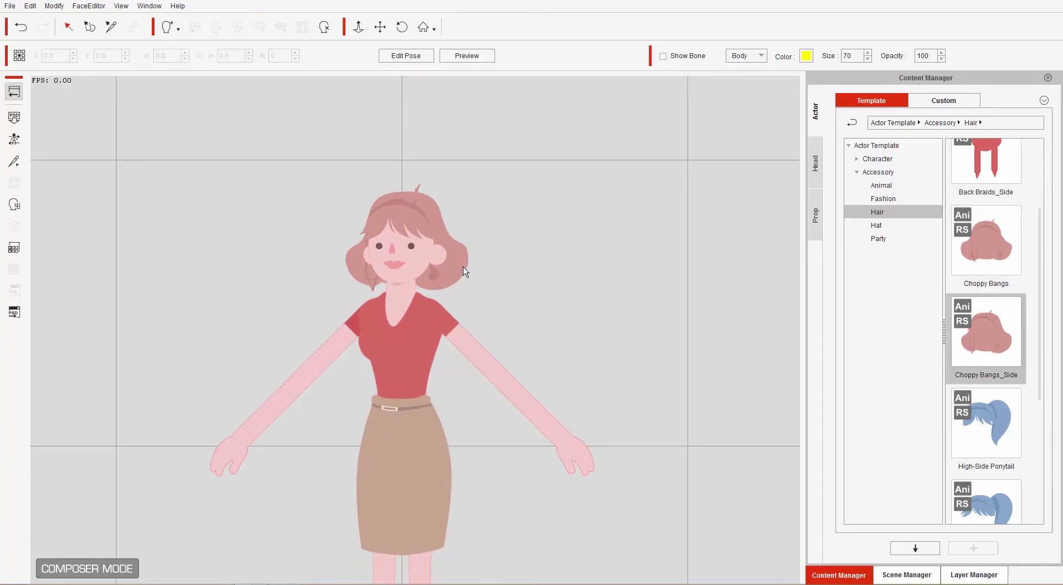
click(14, 94)
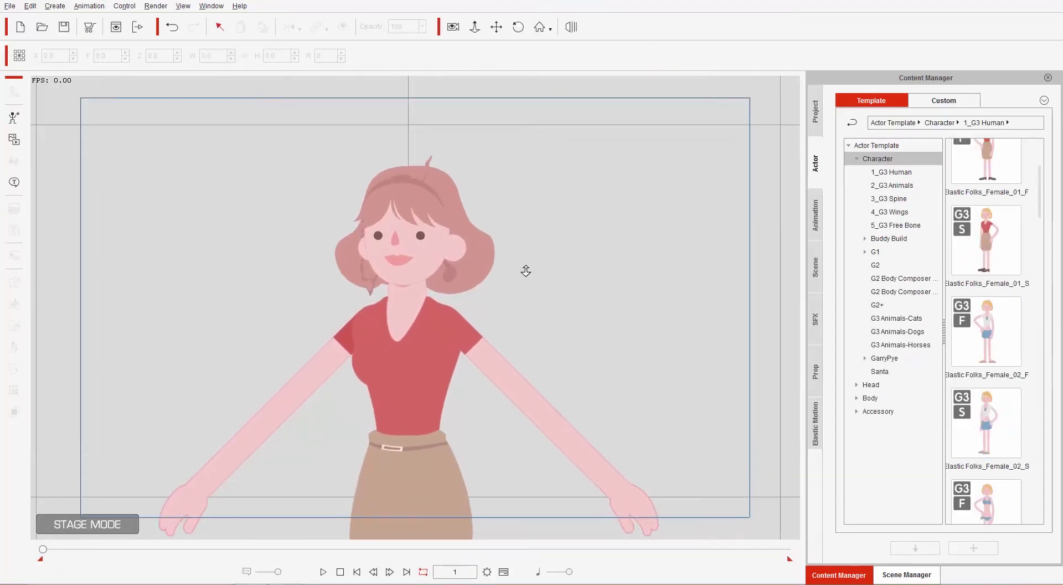
Step: Apply the Breeze accessory animation of Choppy Bangs_Side to the character
click(407, 187)
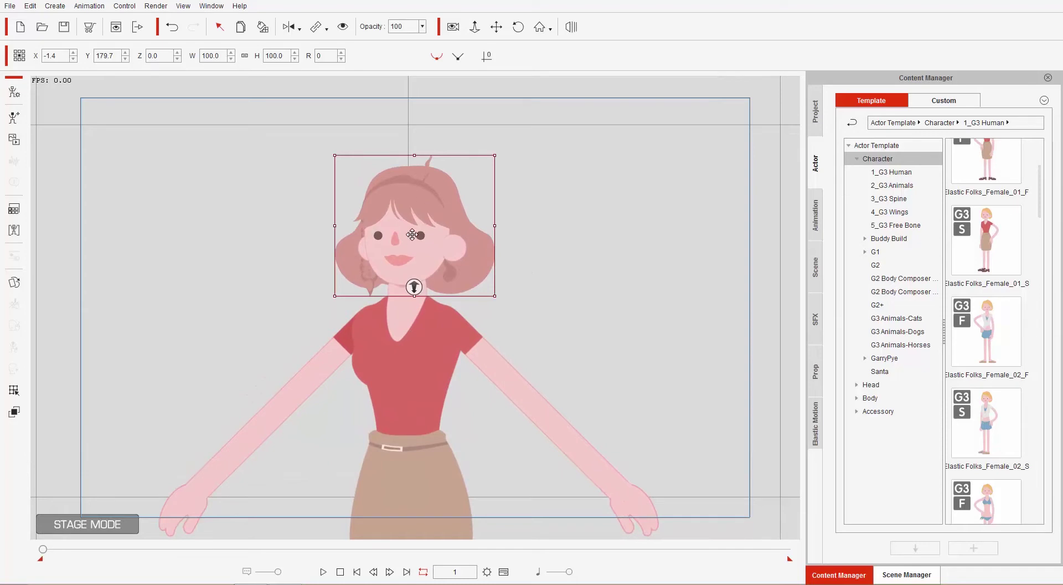
click(416, 340)
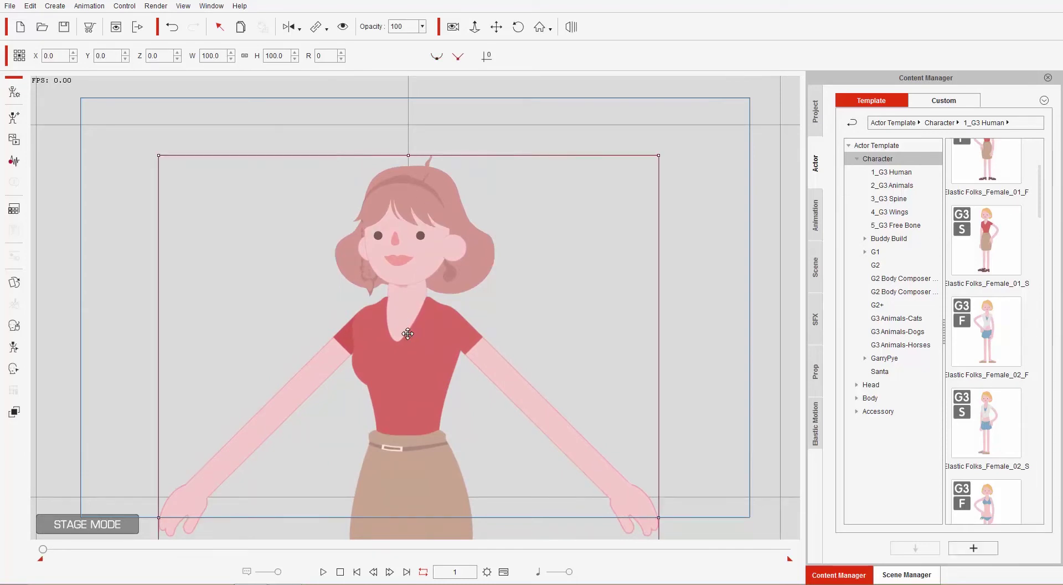
right_click(397, 325)
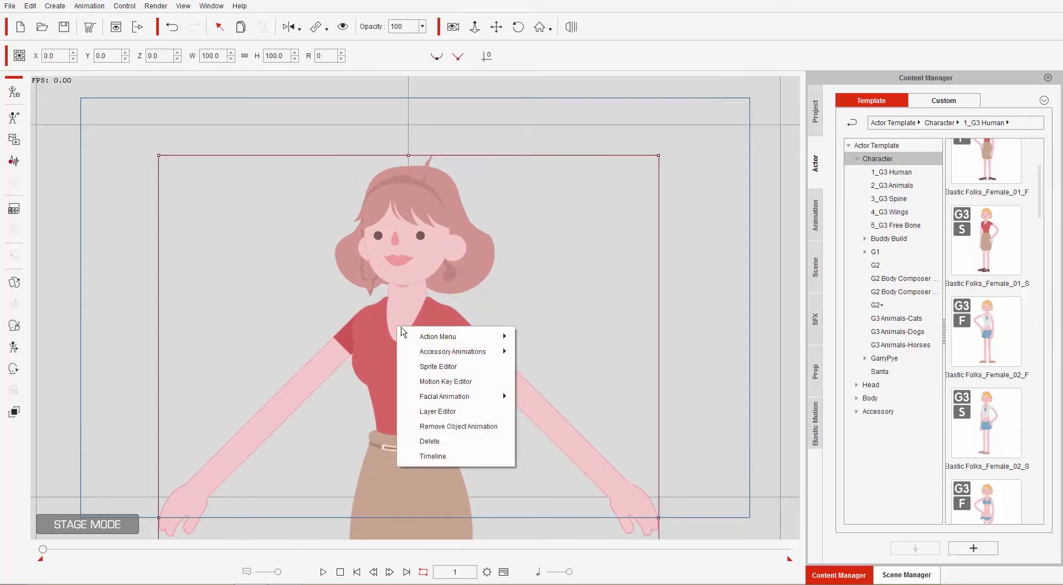
mouse_move(470, 352)
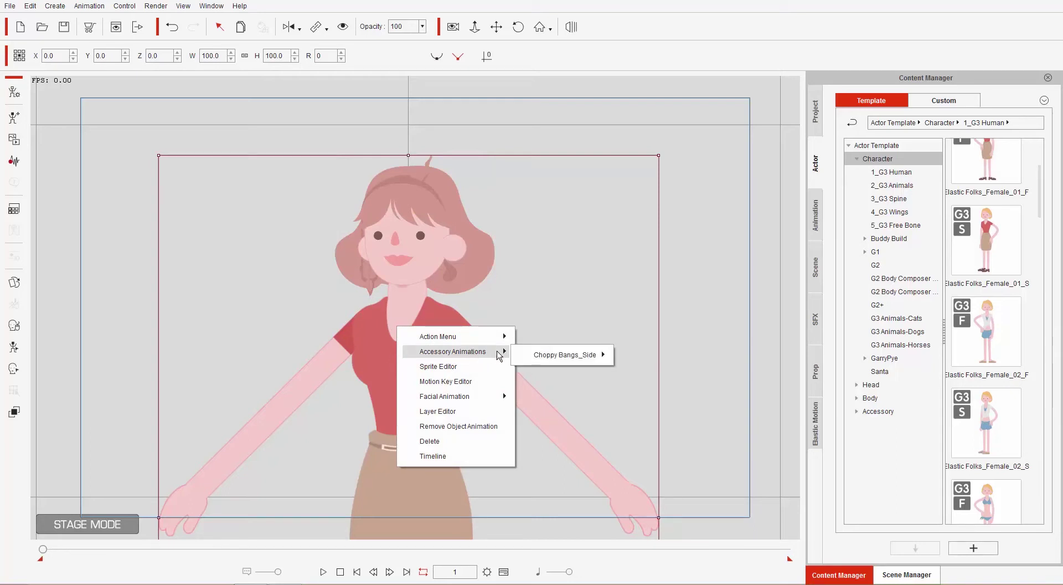
mouse_move(568, 359)
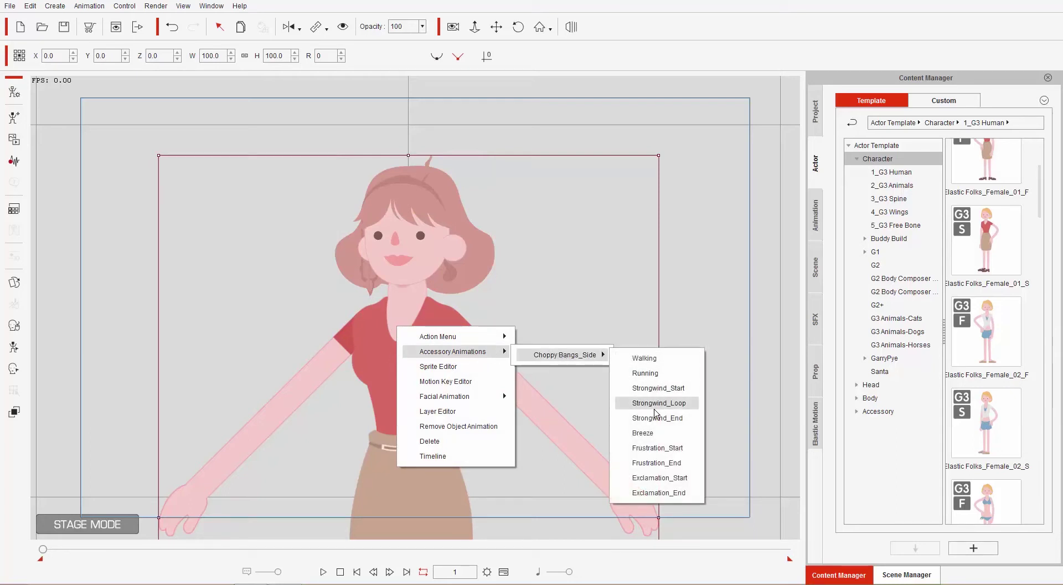
click(647, 433)
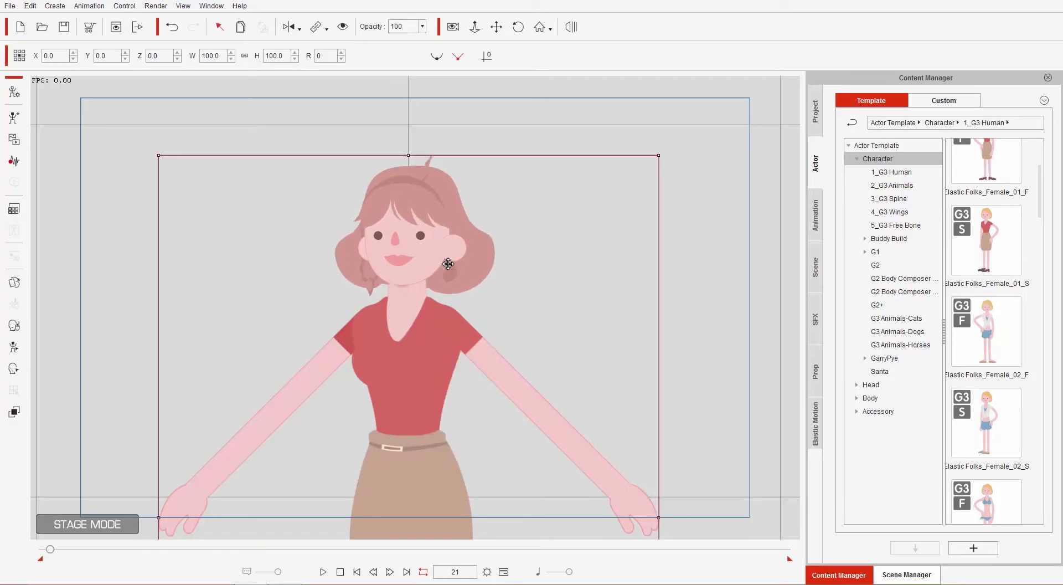
Step: Play back the hair's breeze animation from the start and stop it
click(340, 571)
click(325, 572)
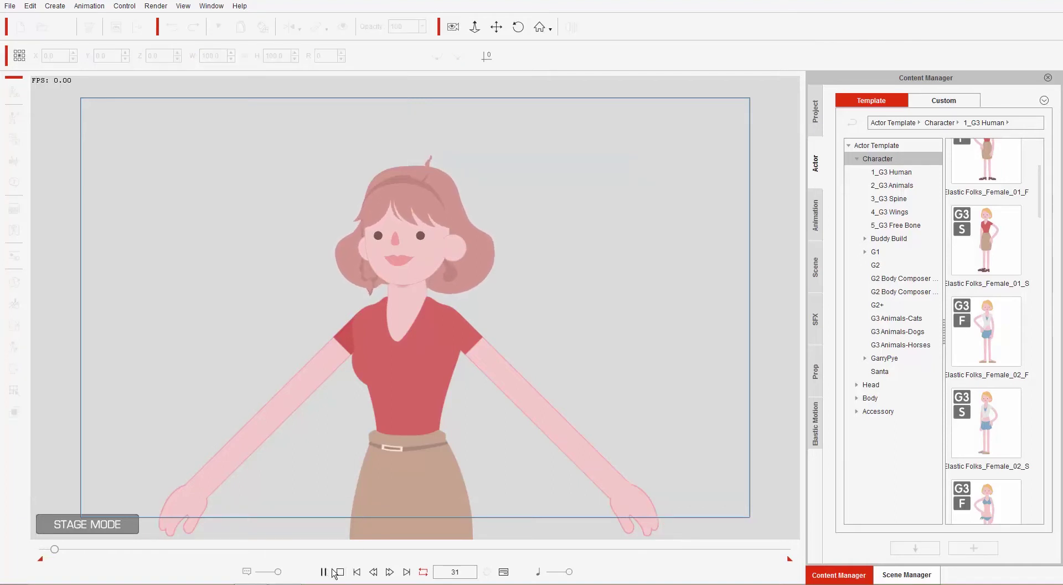
click(340, 572)
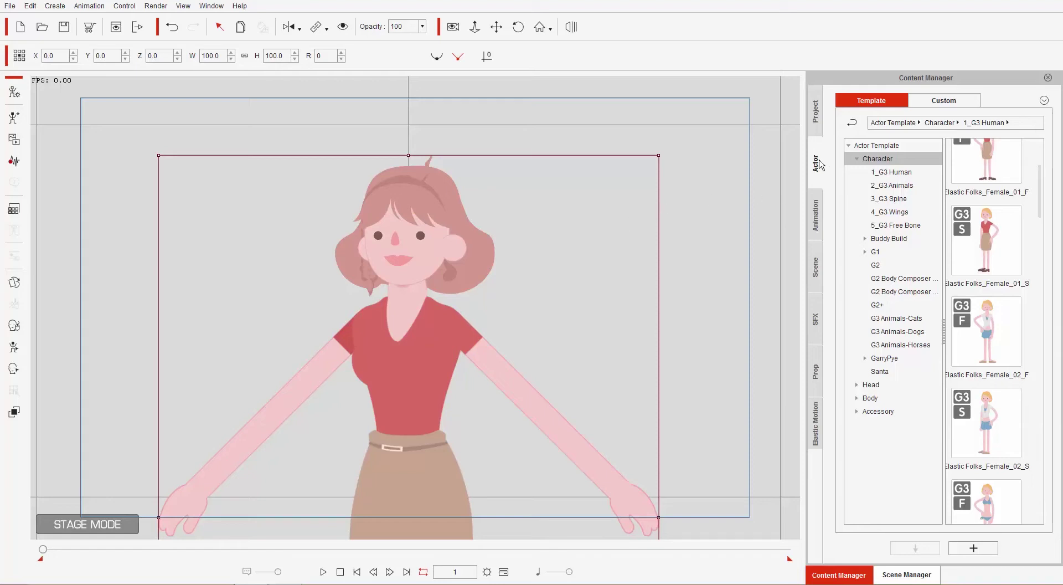
Step: Add the LVest accessory from the custom accessory library to the character's torso
click(941, 101)
click(873, 198)
double_click(869, 200)
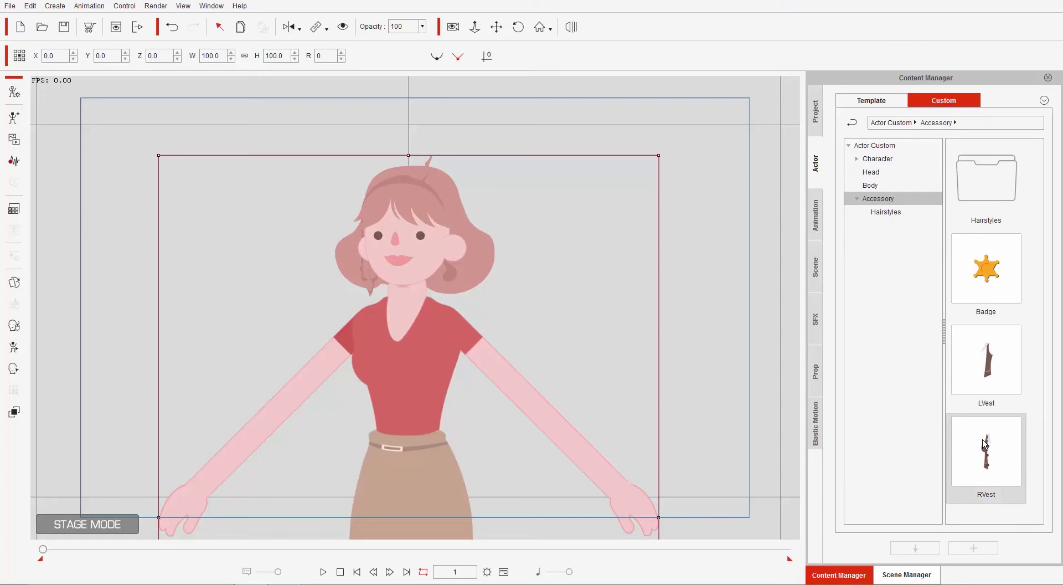
click(983, 350)
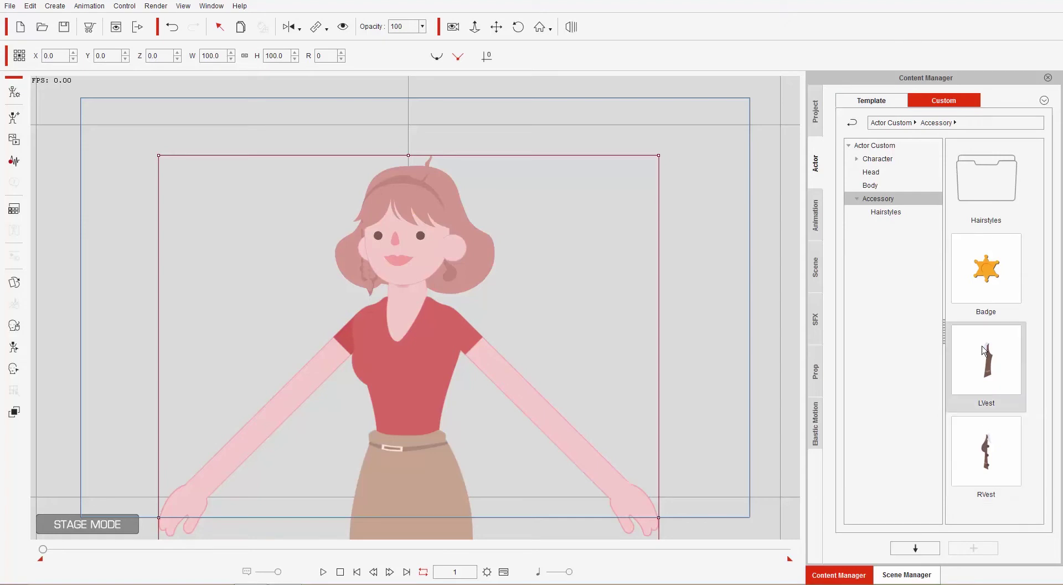
drag(984, 350, 695, 349)
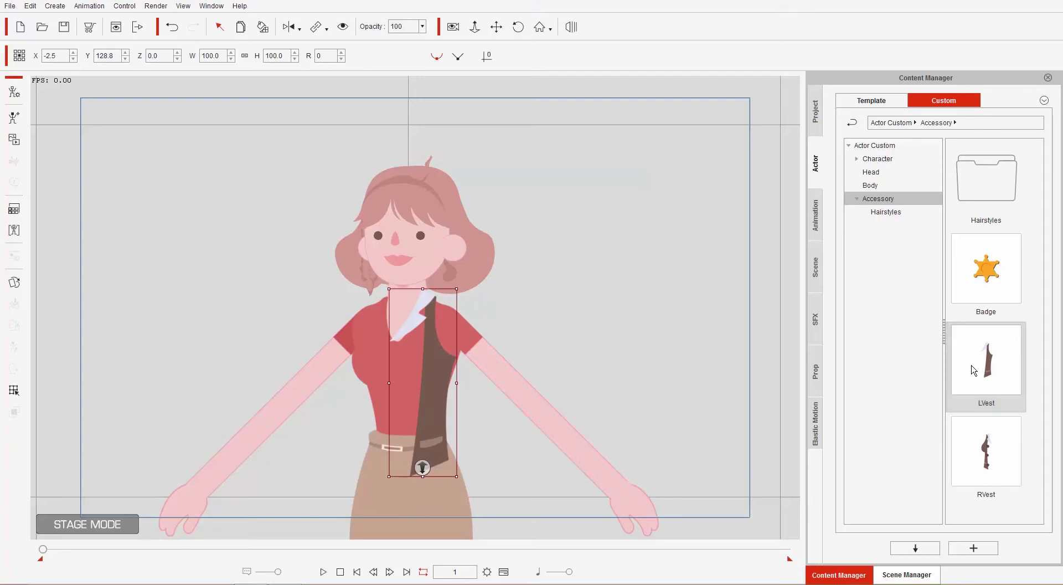
click(422, 495)
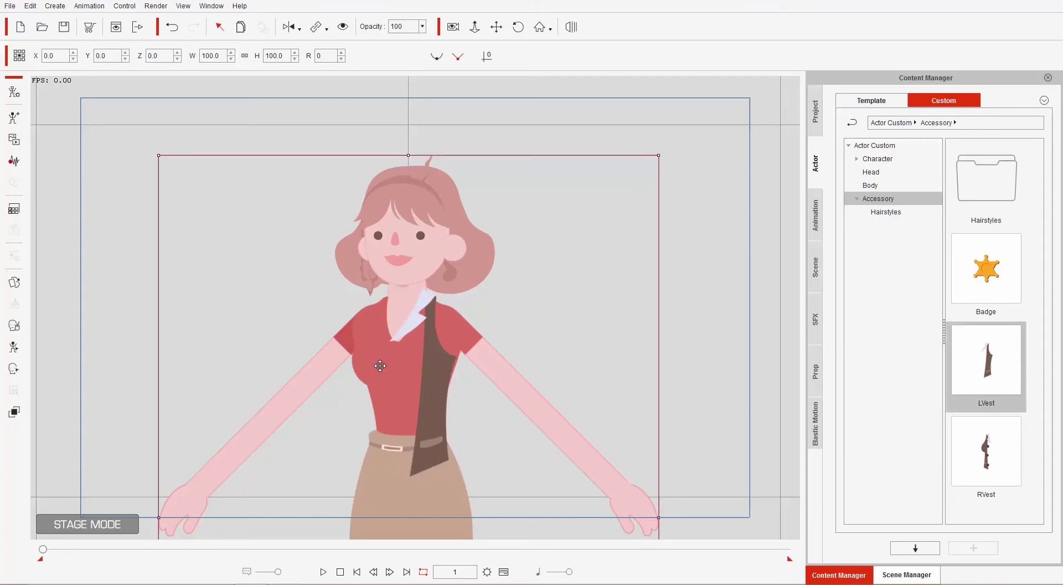
Step: Add the custom RVest and Badge accessories to the character, reselecting the character after each one
double_click(985, 454)
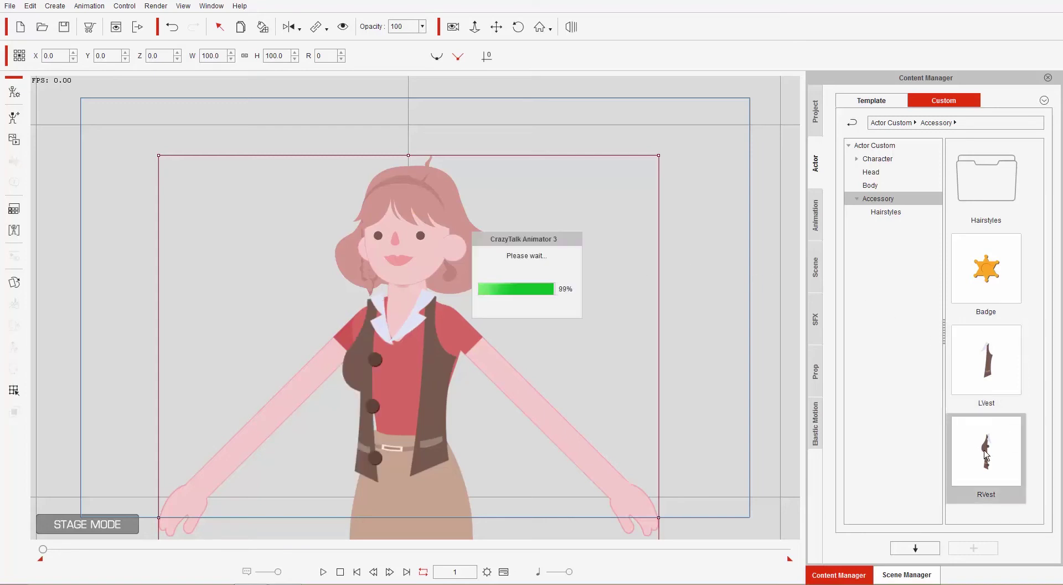
click(433, 491)
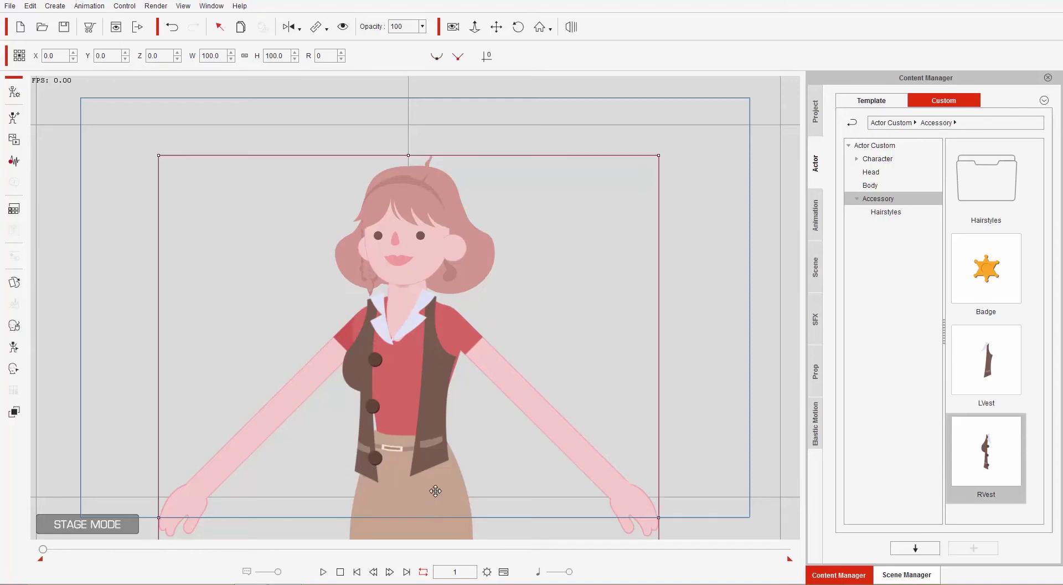
double_click(990, 280)
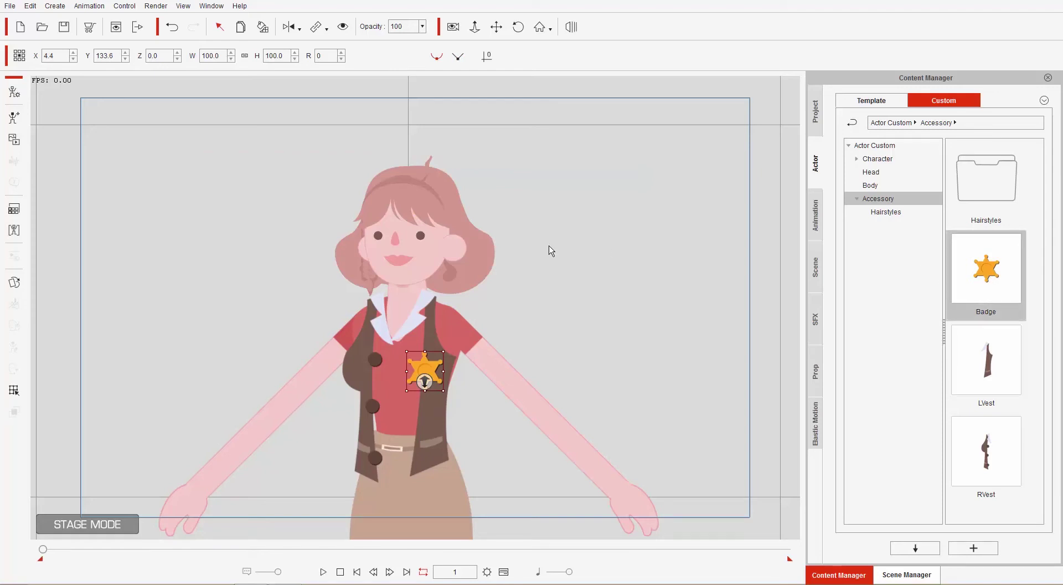
click(397, 423)
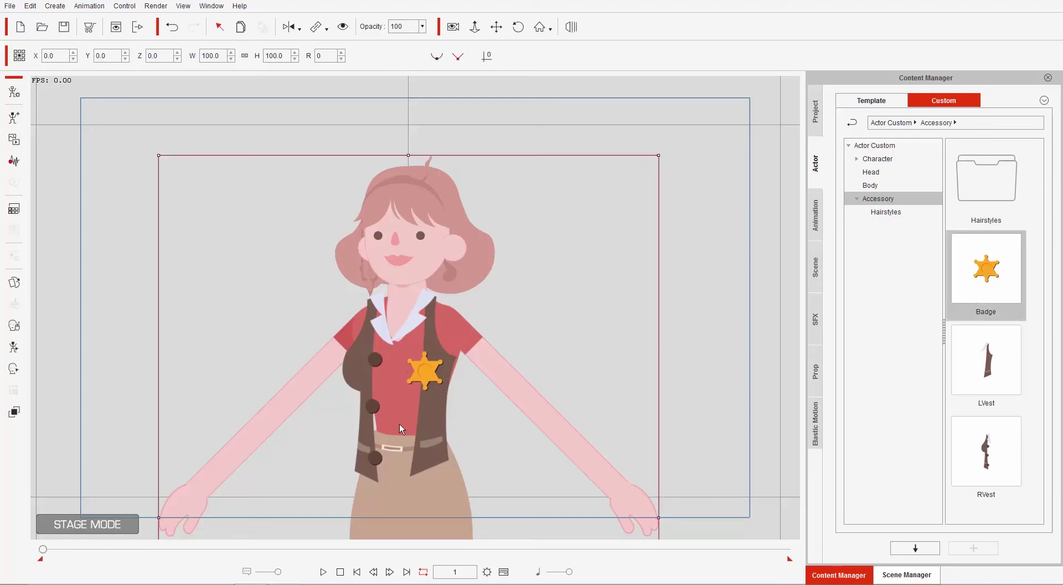
Step: Compare the available action menu entries of the star badge and the hair accessory
click(419, 386)
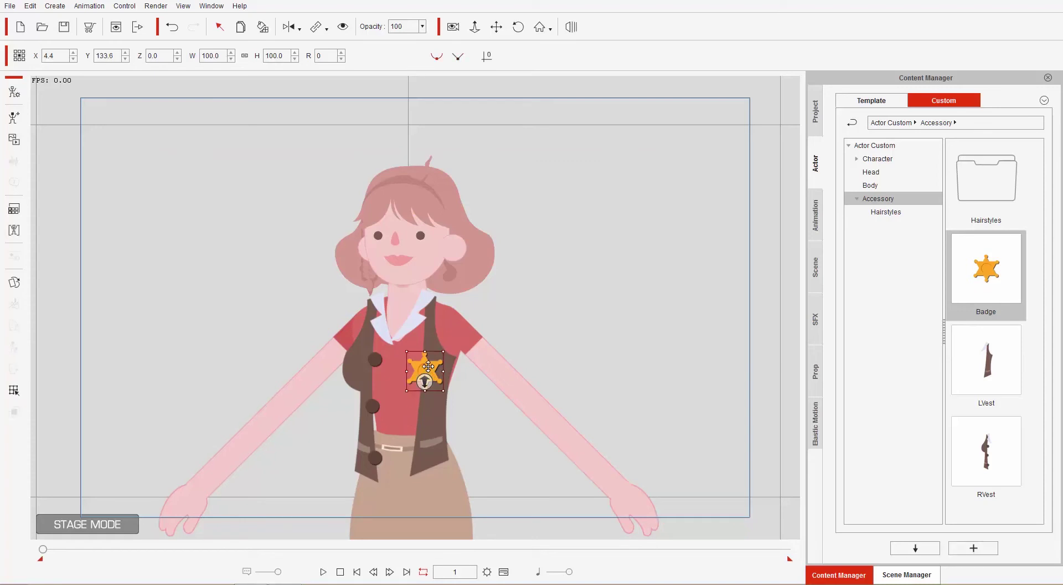
right_click(428, 366)
mouse_move(474, 374)
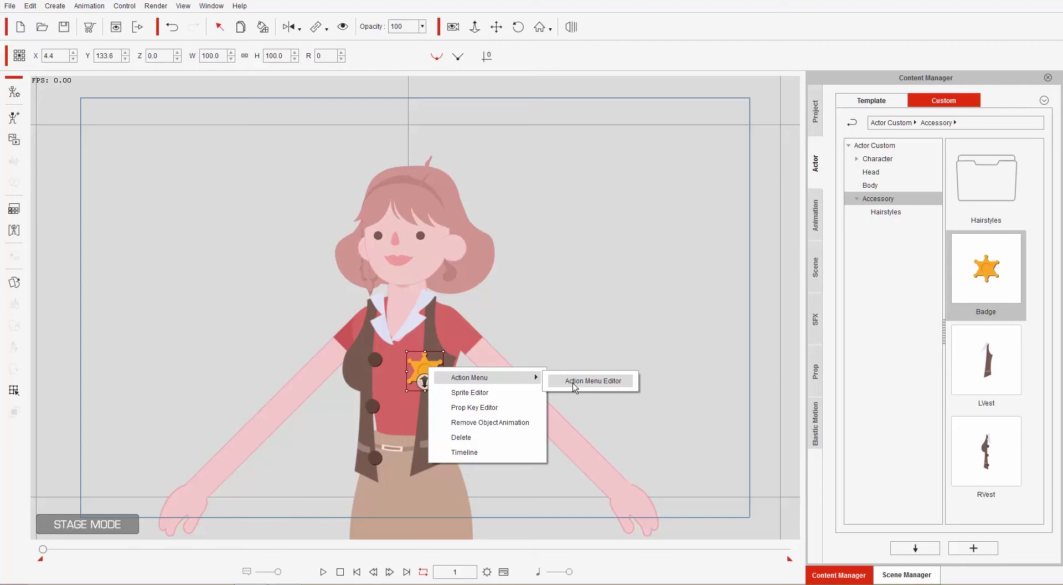
click(434, 207)
right_click(429, 195)
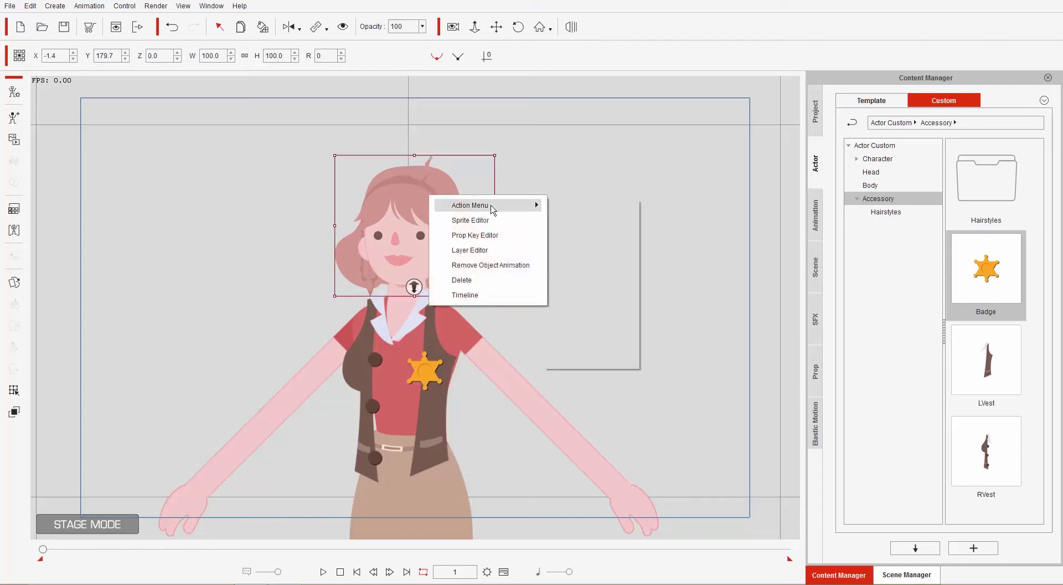
mouse_move(492, 208)
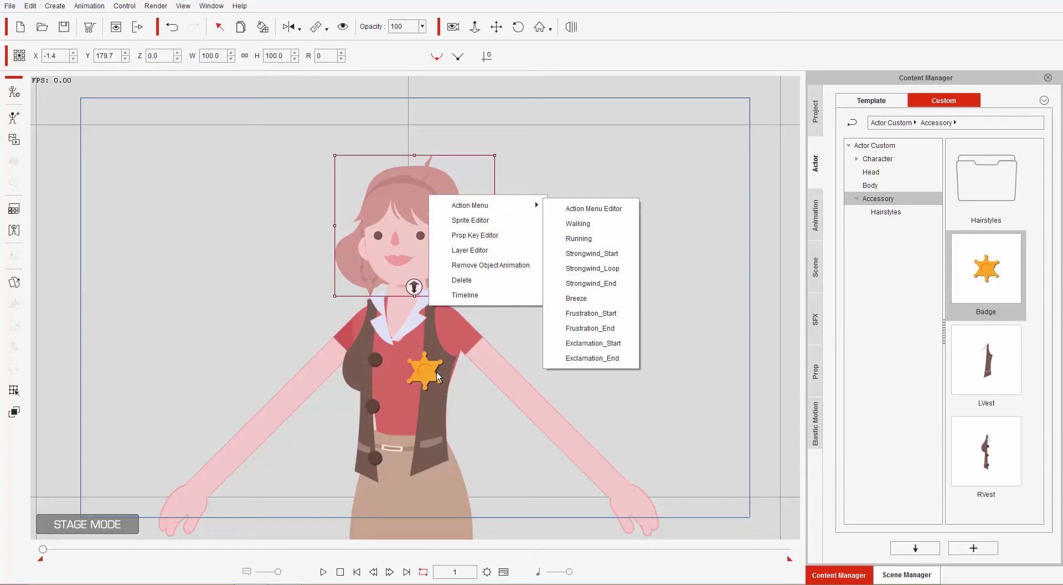
Step: Open the timeline with the star badge selected, hide the character's track group, and show the hair accessory's Motion track
click(420, 372)
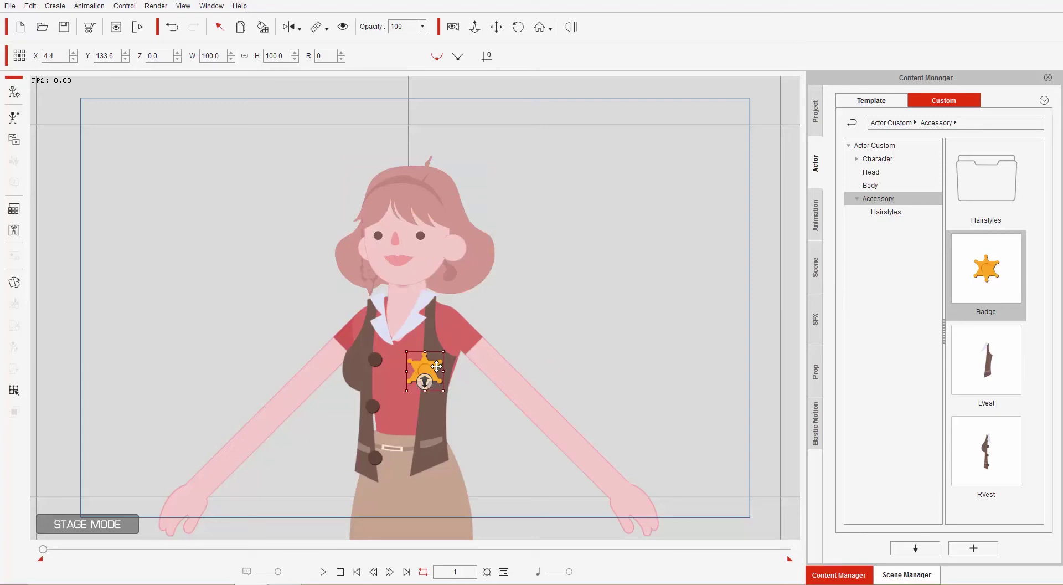
click(504, 572)
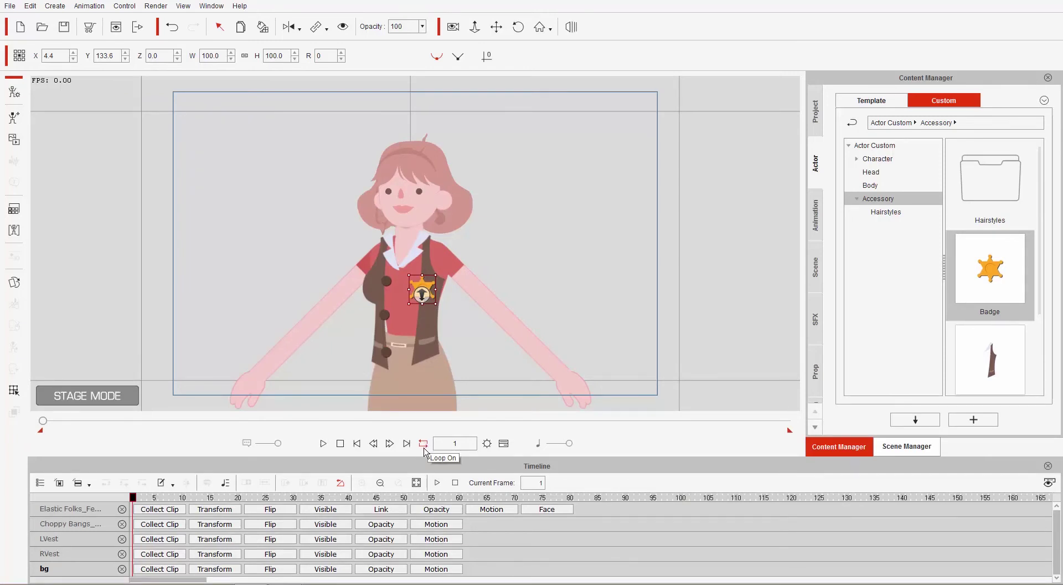
click(122, 510)
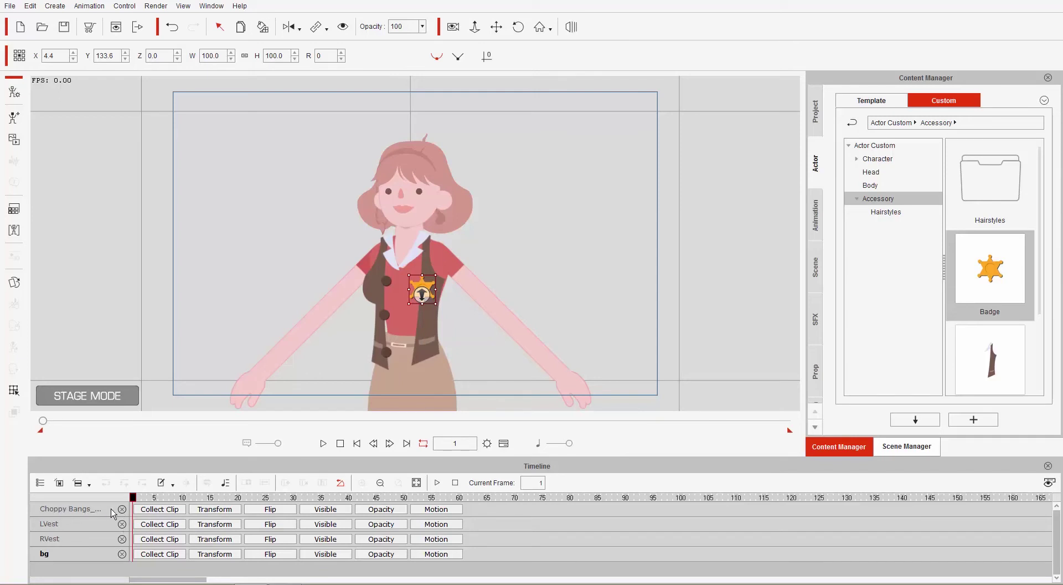
click(436, 511)
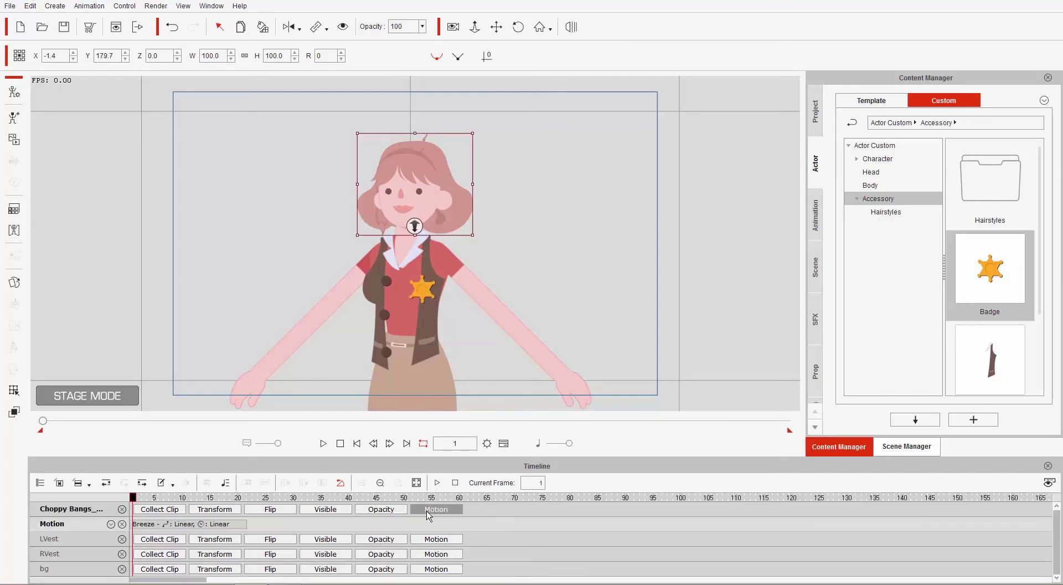
Step: End the playback range at frame 21, where the hair's Breeze clip finishes, and play that range back
drag(147, 500, 243, 500)
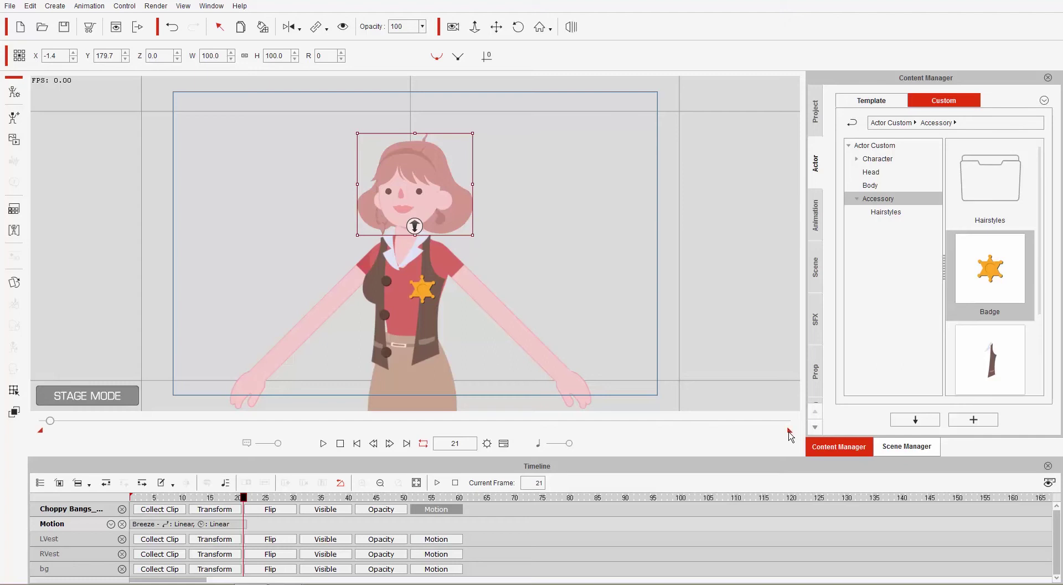
drag(788, 432, 55, 439)
drag(252, 497, 244, 498)
mouse_move(240, 501)
mouse_down()
mouse_move(220, 500)
mouse_move(244, 501)
mouse_up()
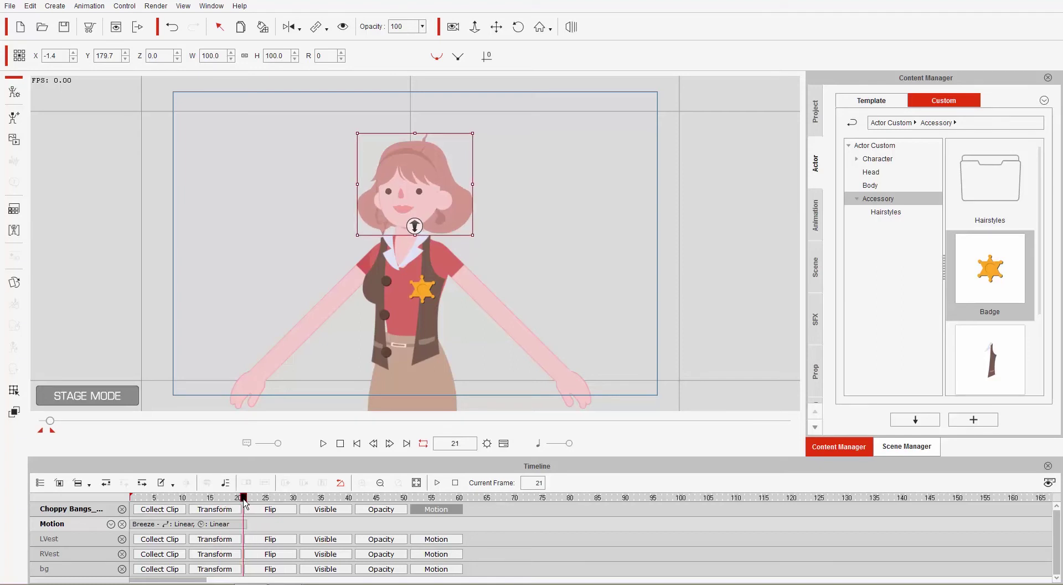
click(323, 443)
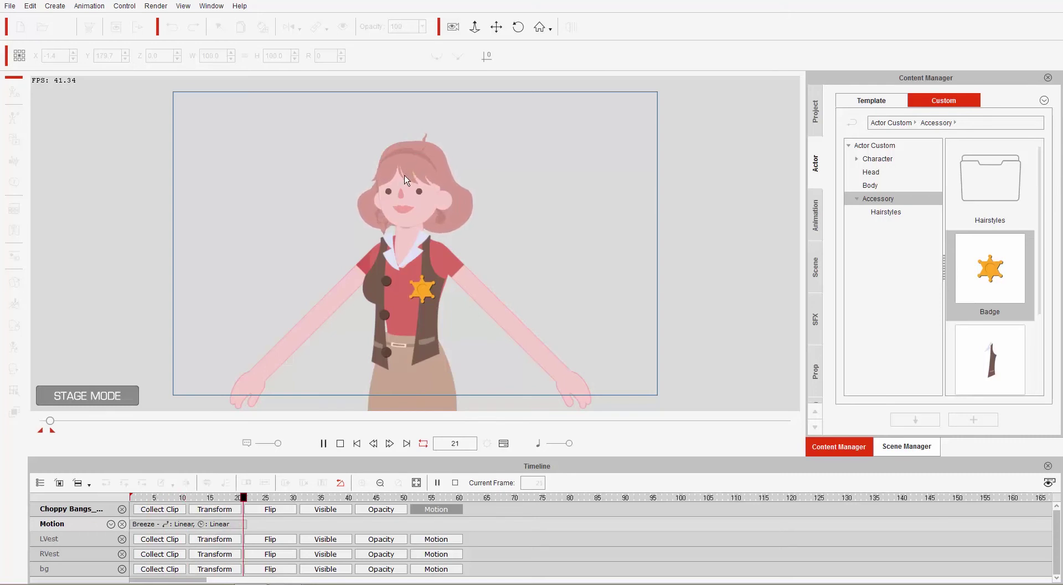
click(341, 444)
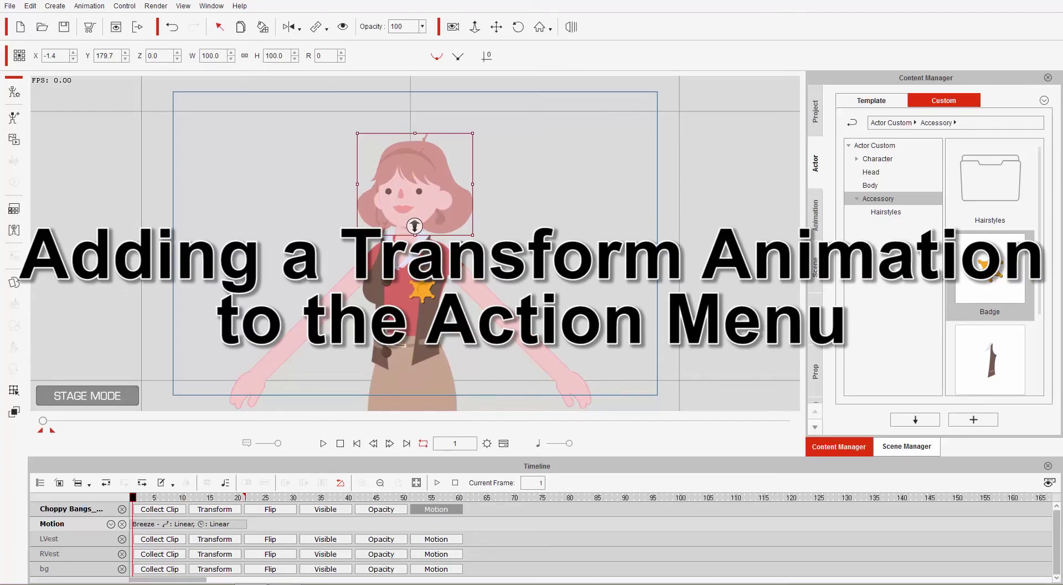
Step: Select the star badge, limit the timeline to the selected object, and open the Prop Key Editor for it
click(425, 290)
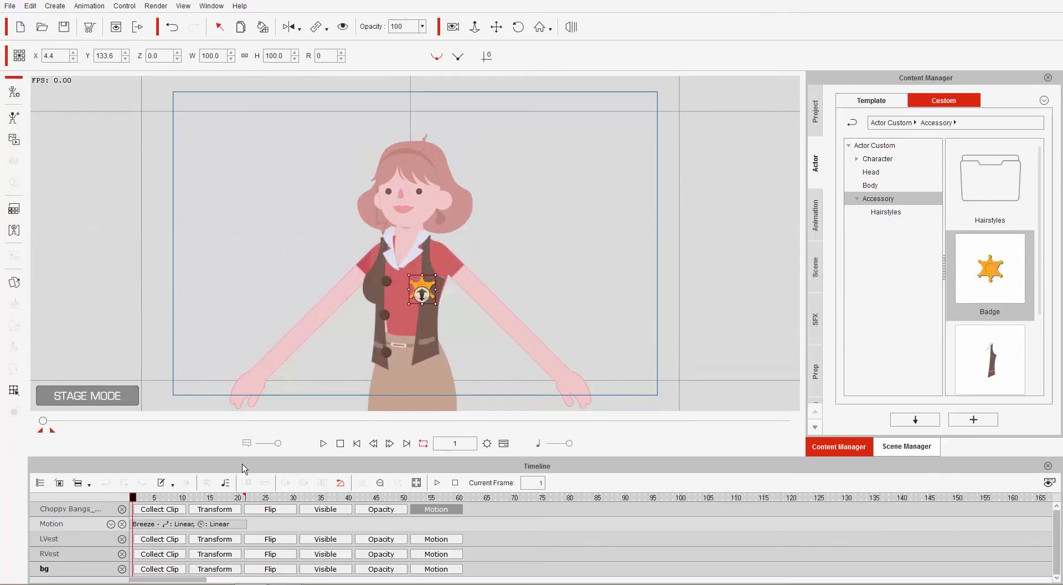
click(60, 483)
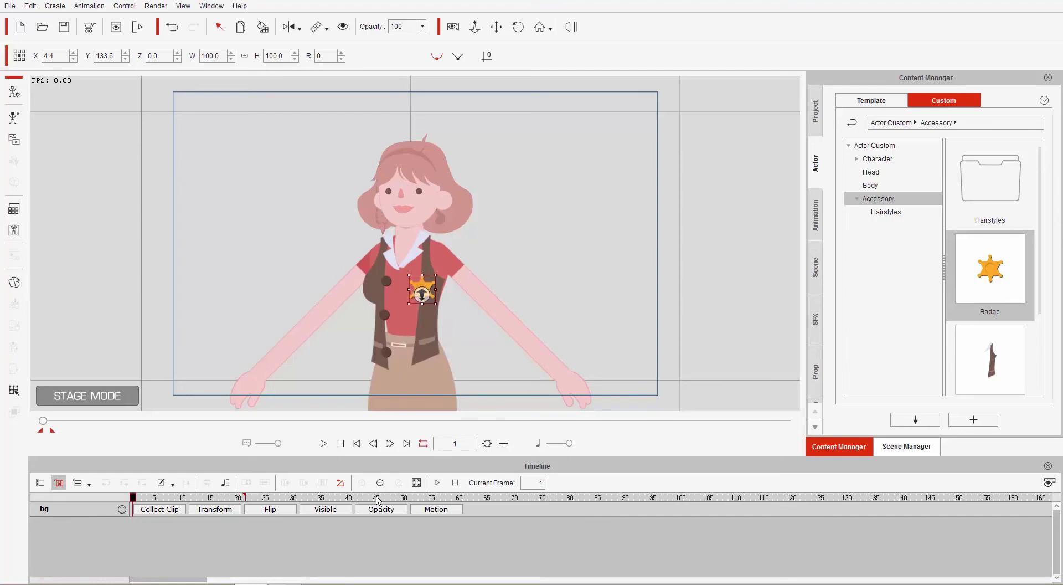
click(14, 392)
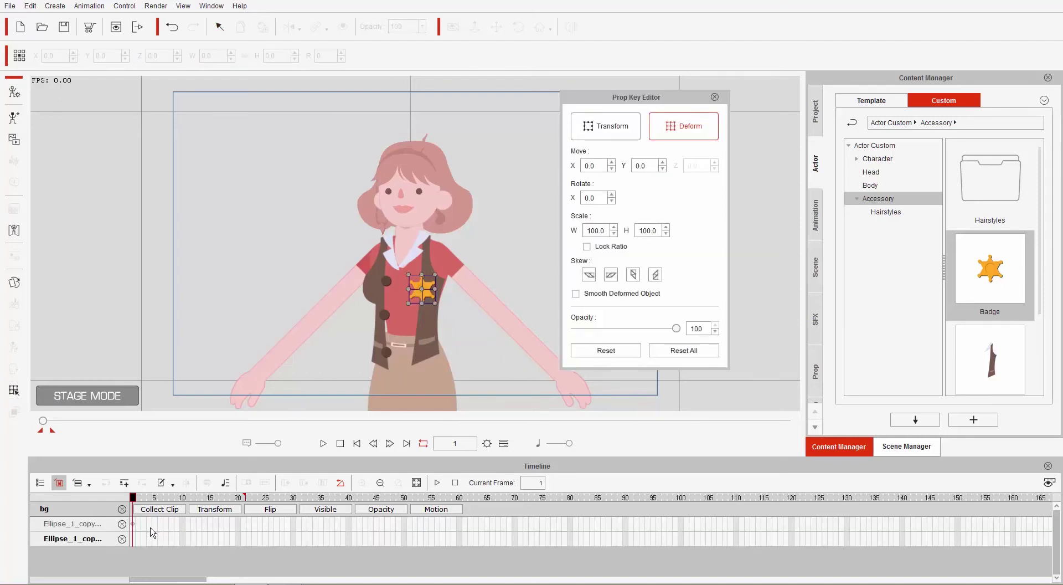
Step: In Transform mode, set default keys for the badge at frames 1 and 21 with Reset All
click(624, 133)
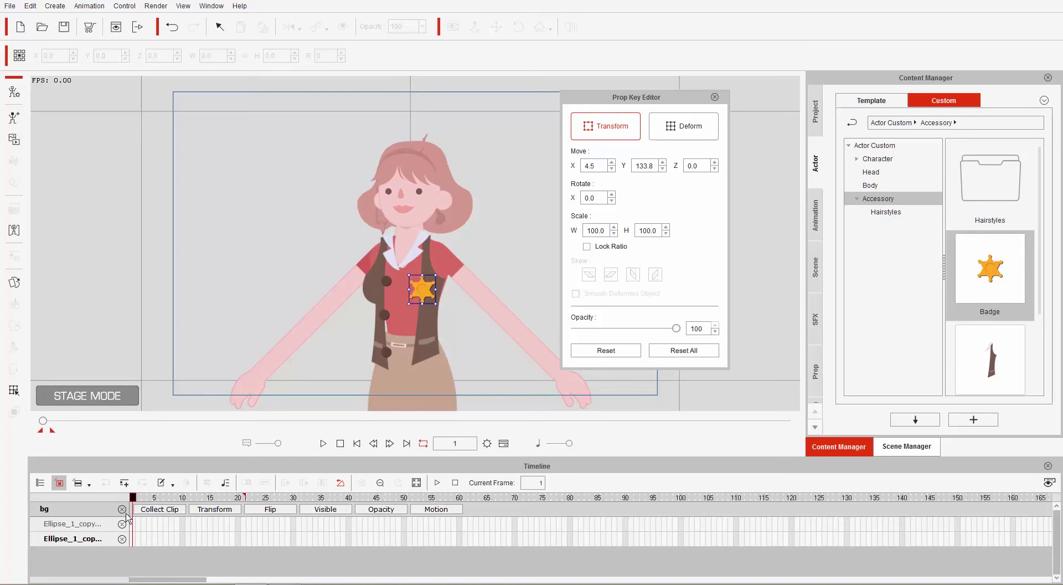
click(690, 352)
drag(234, 498, 244, 499)
click(703, 351)
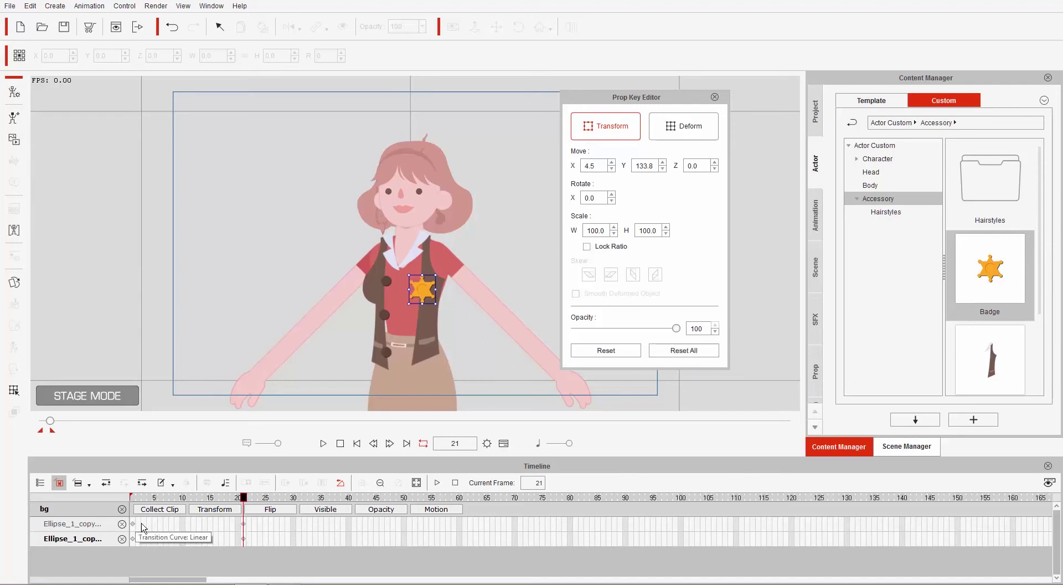
Step: Rotate the badge to about 15.1 at frame 11 to create the middle transform key
drag(423, 291, 417, 293)
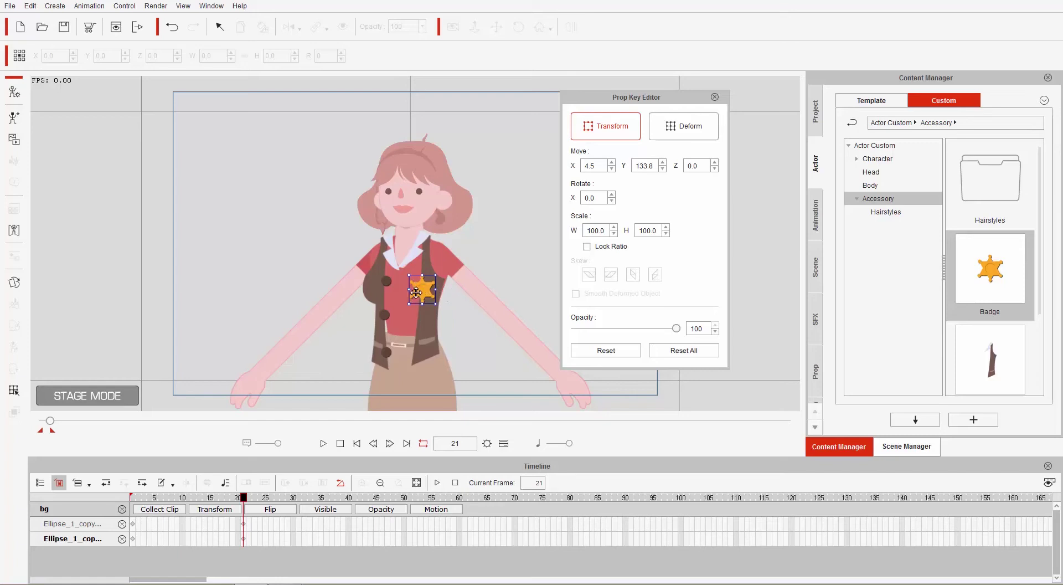
drag(208, 498, 189, 501)
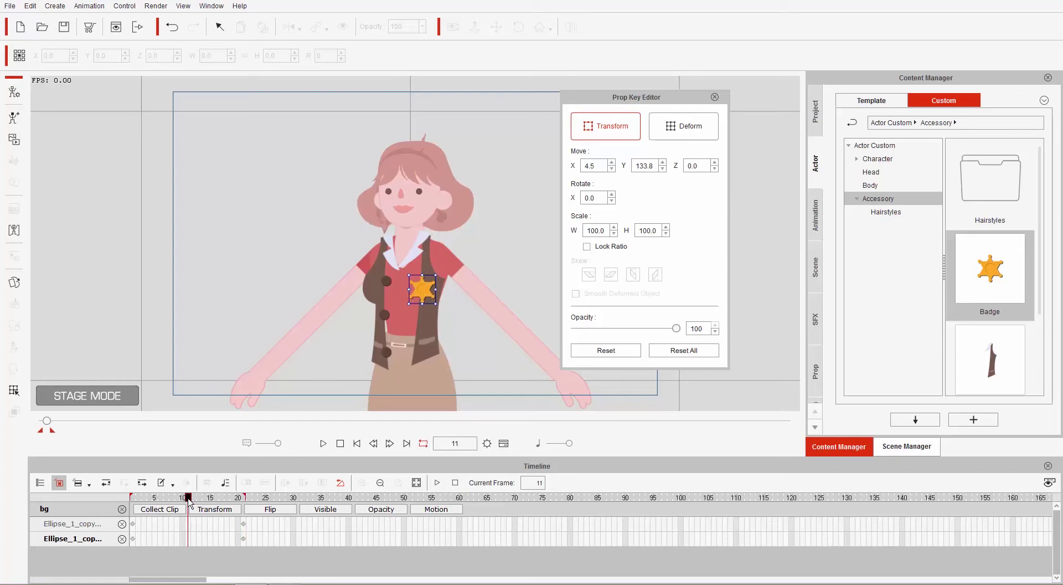
drag(446, 289, 448, 294)
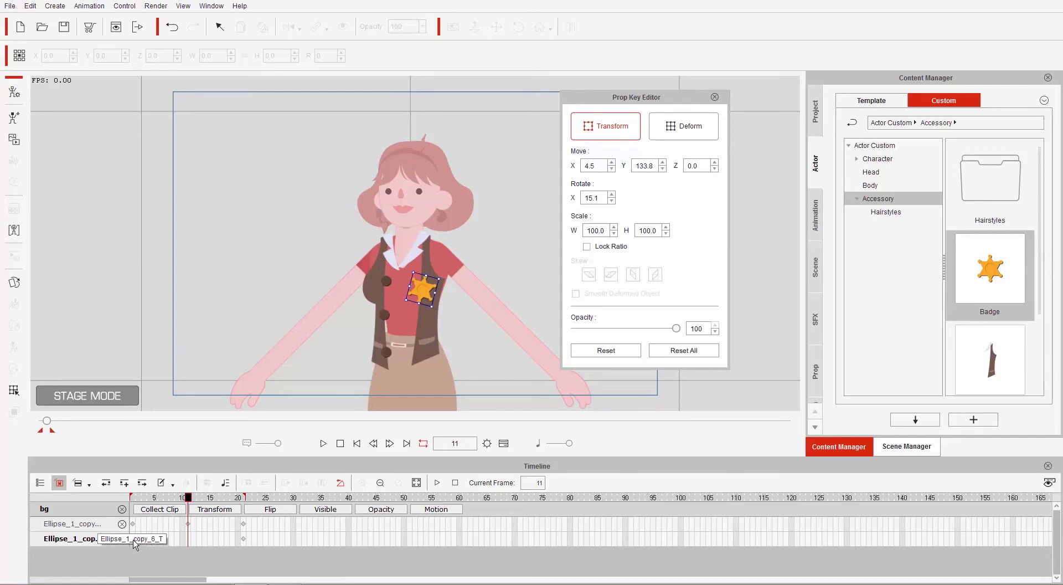
Step: Scrub and play back the badge's rocking animation twice, stopping playback after each run
drag(189, 504, 160, 501)
click(340, 444)
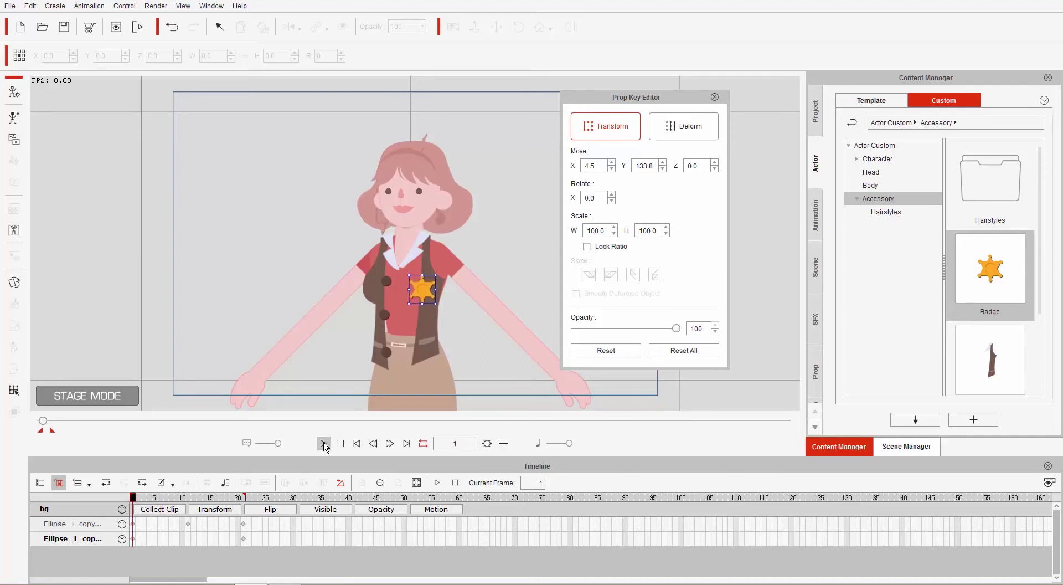
click(323, 443)
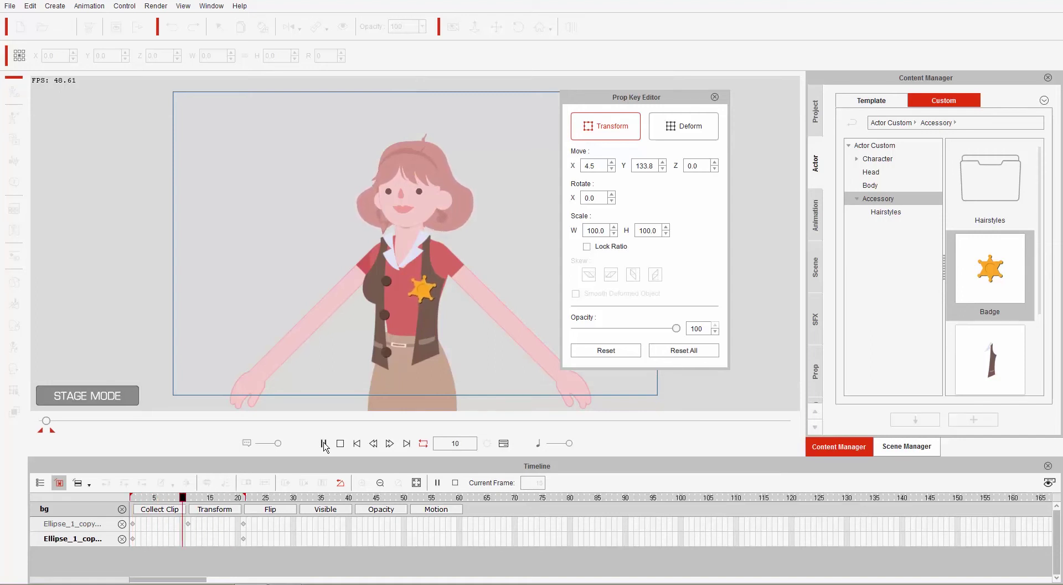
click(339, 445)
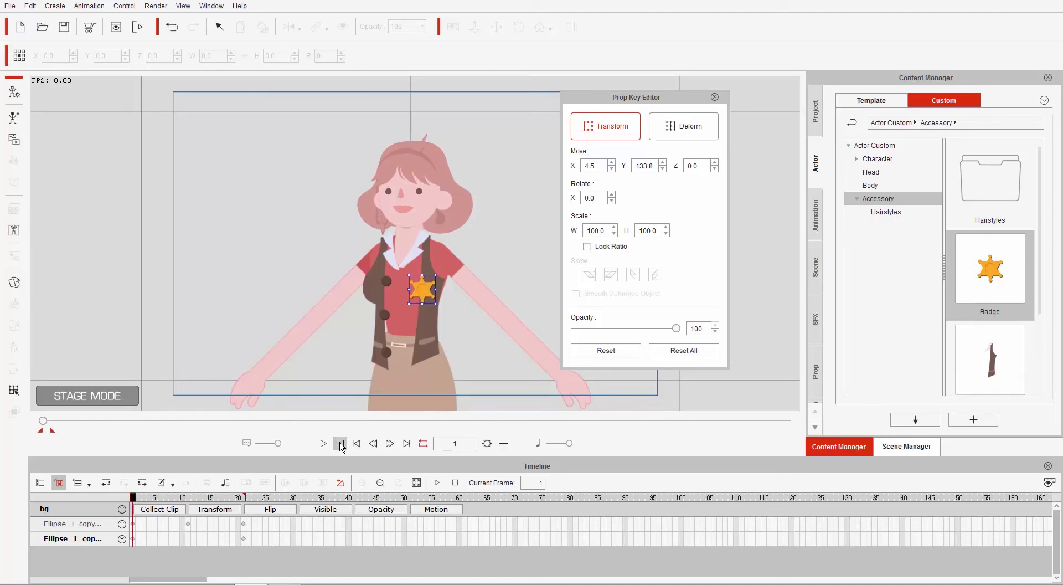
click(324, 443)
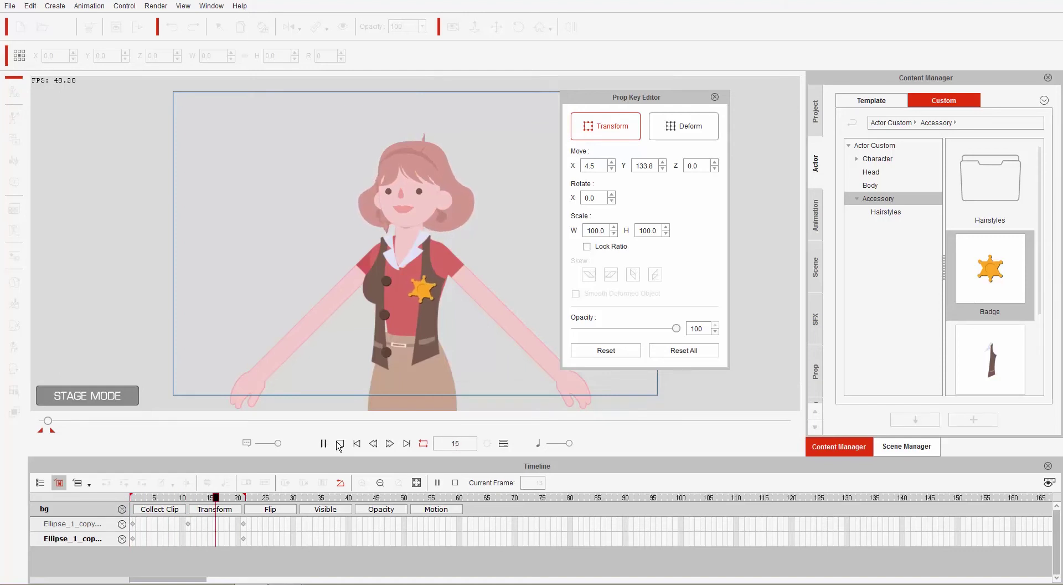
click(339, 444)
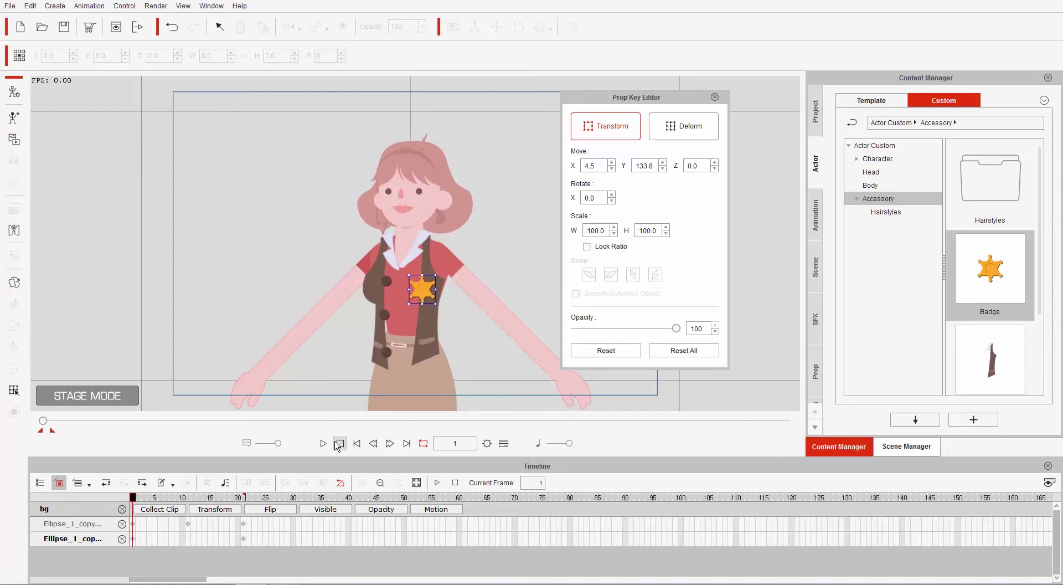
Step: Collect the badge's frames 1 to 21 as a clip and add it to the action menu as "Breeze"
click(167, 510)
drag(247, 528, 133, 532)
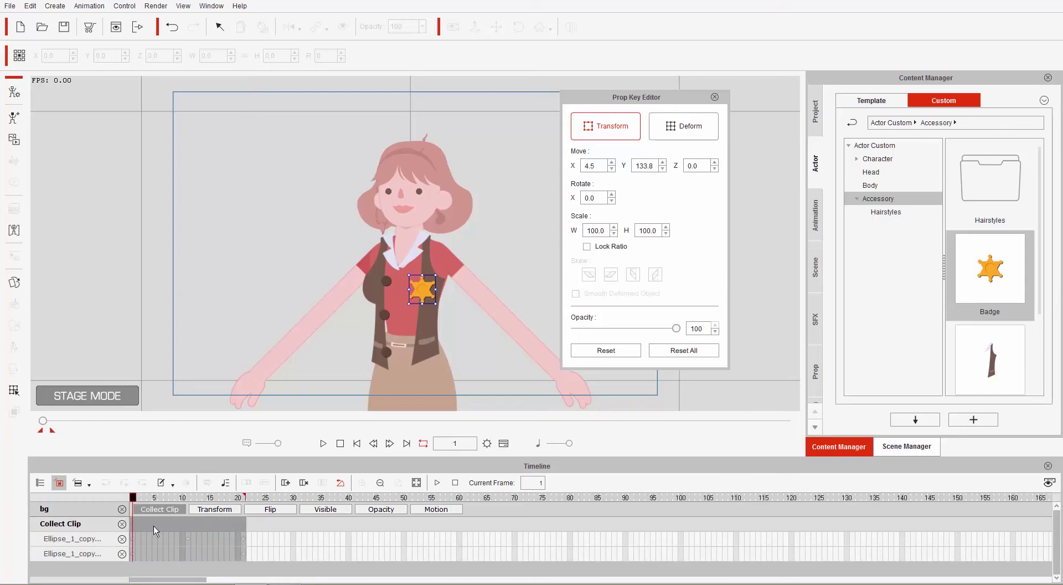
right_click(189, 524)
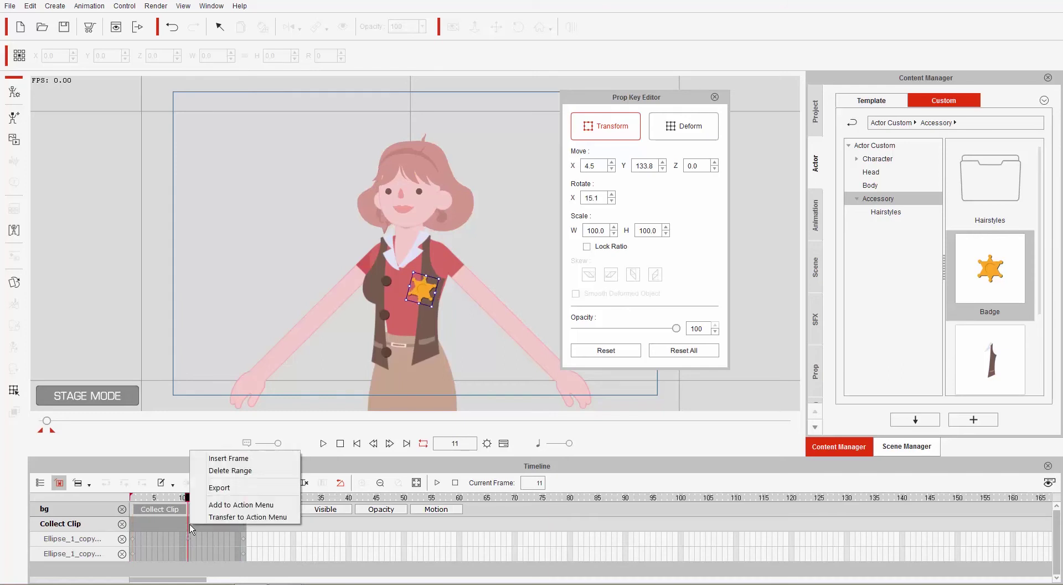
click(234, 504)
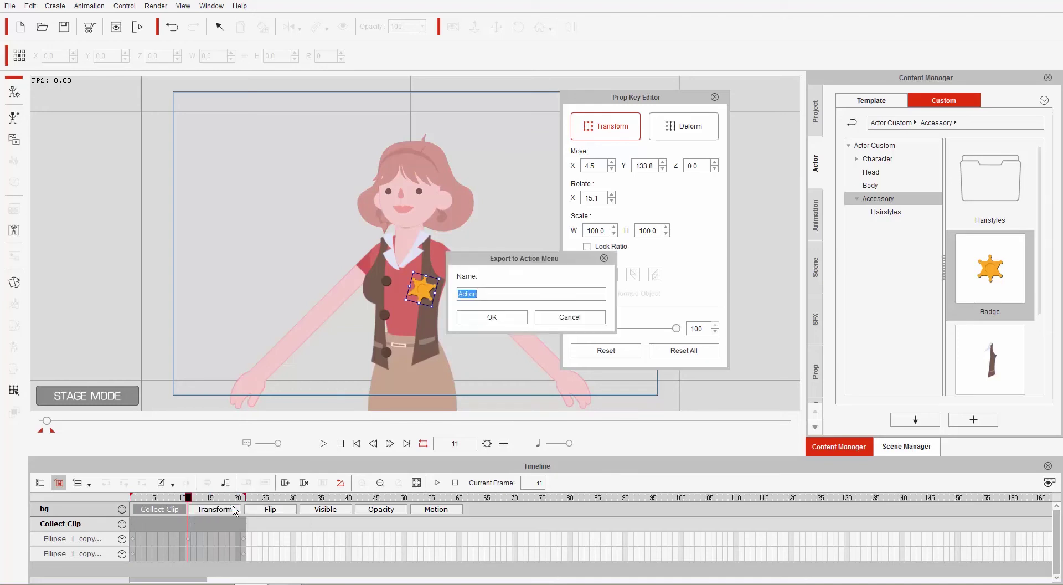
text(Breeze)
click(486, 315)
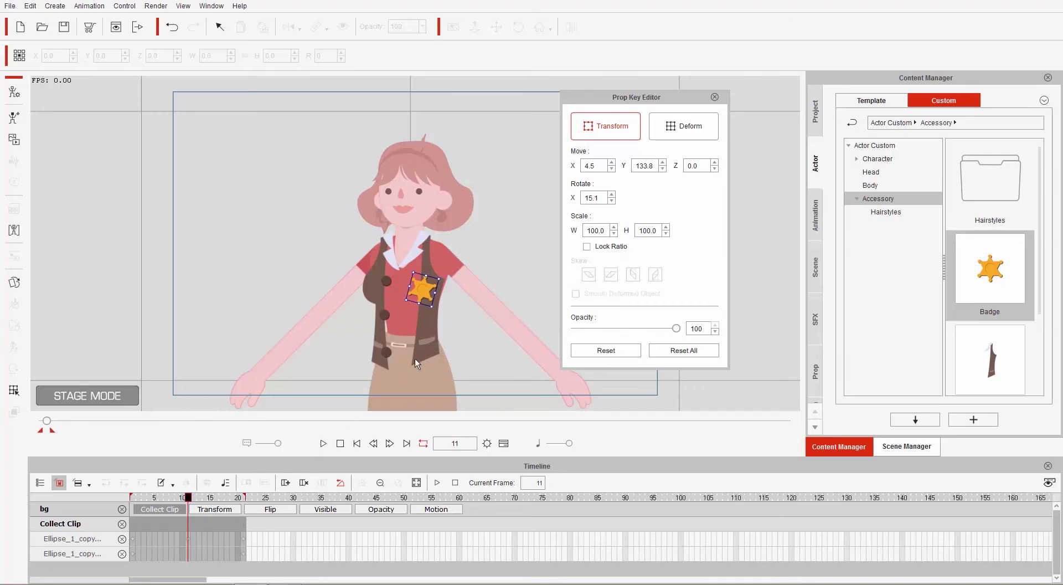
Step: Select the whole character, remove its object animation, and play the scene back
click(402, 335)
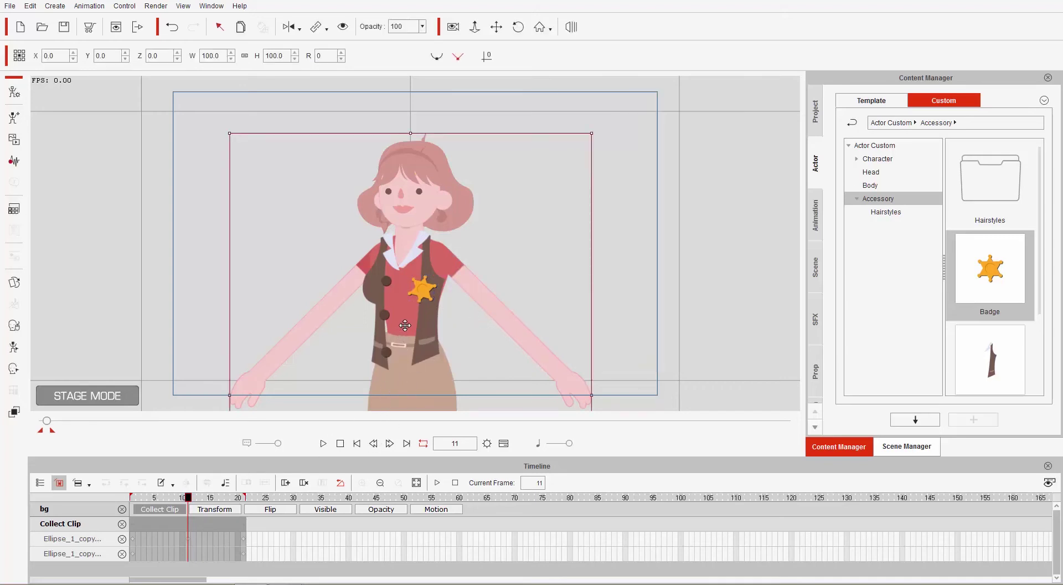
right_click(405, 325)
click(459, 432)
click(324, 443)
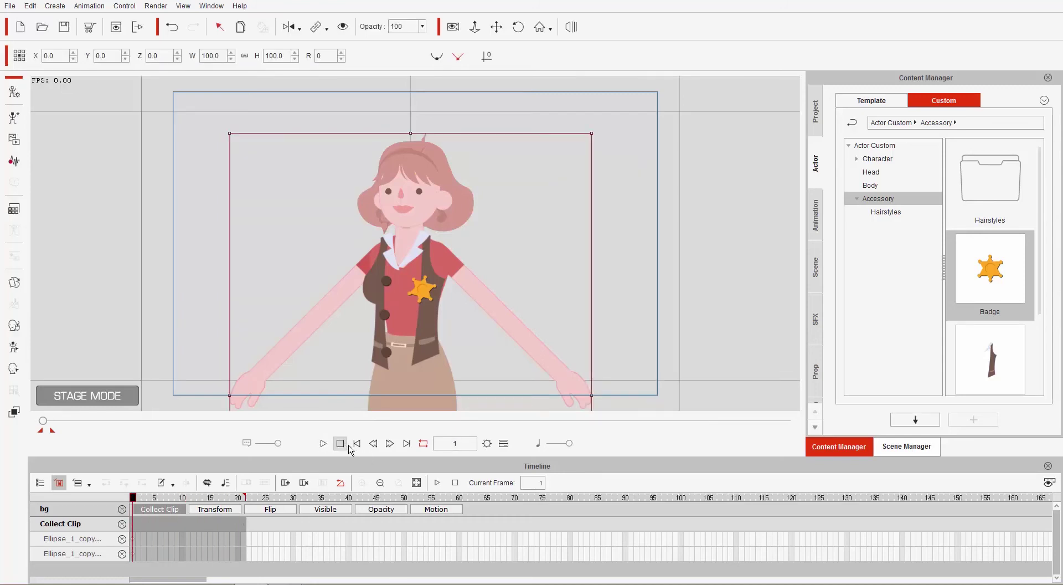
Step: Apply the Breeze accessory animation of the bg badge through the character, play it back and stop
right_click(395, 293)
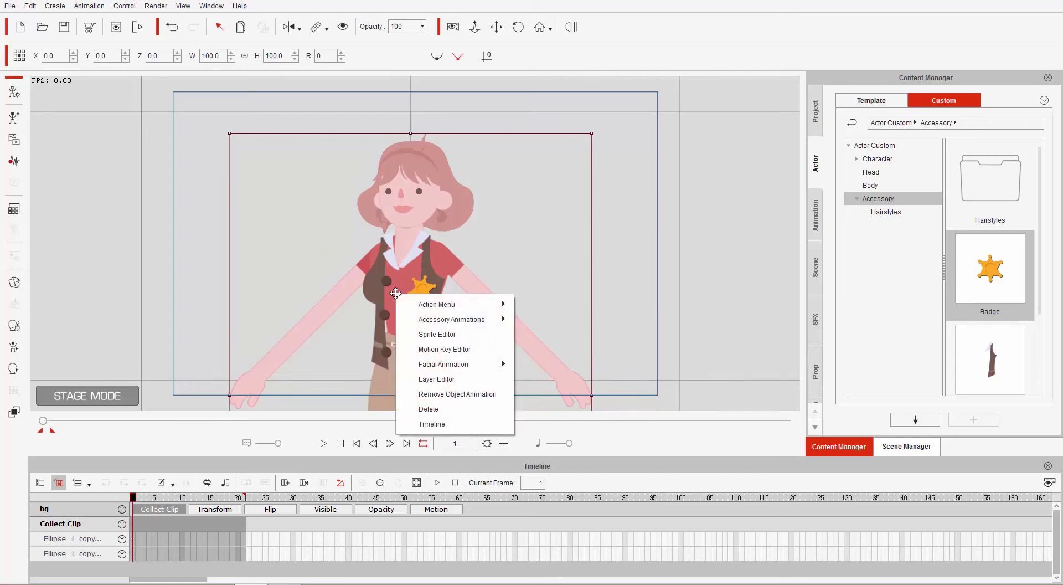
mouse_move(474, 323)
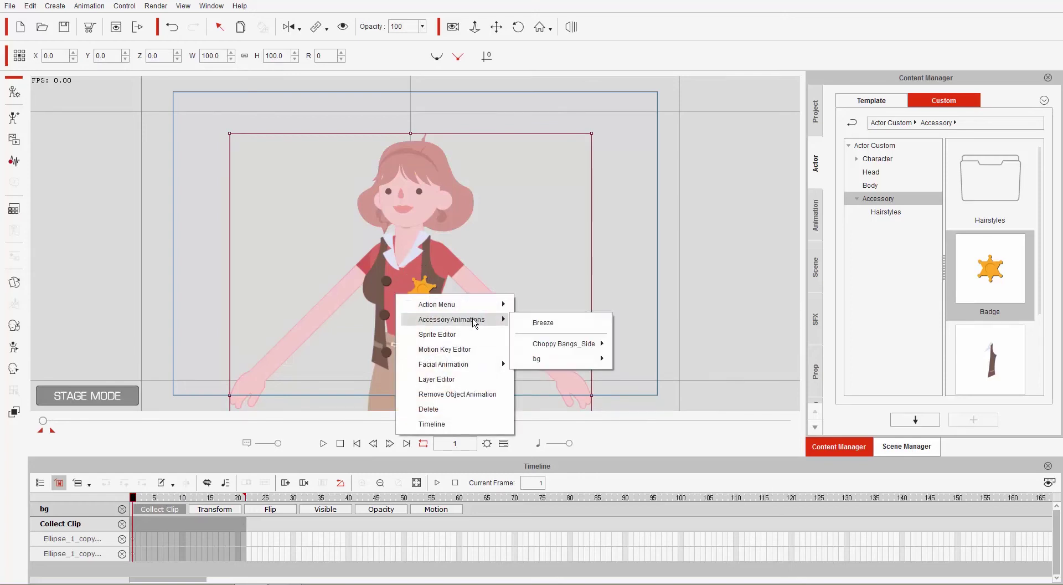
mouse_move(545, 344)
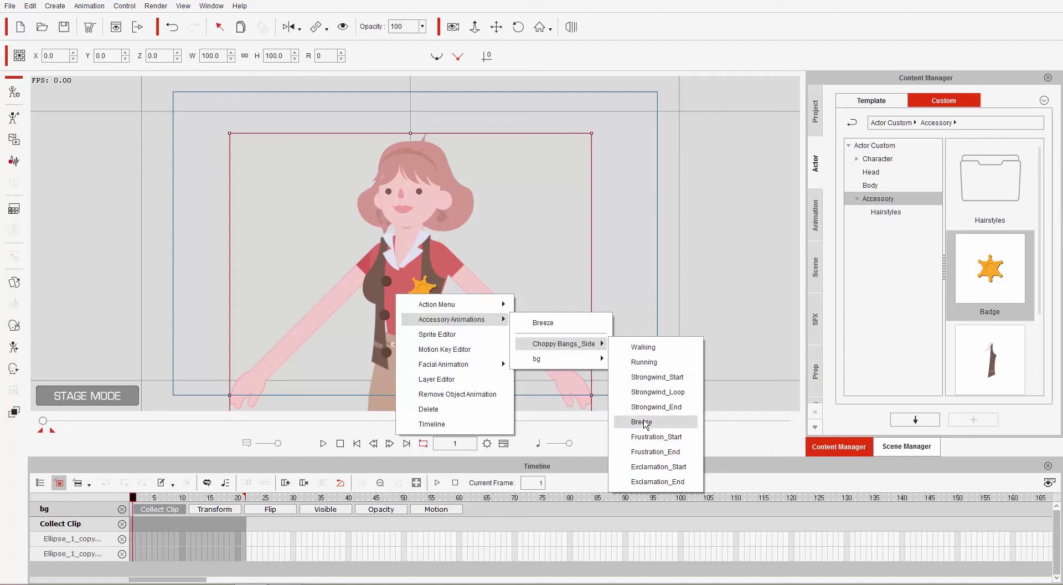
mouse_move(587, 366)
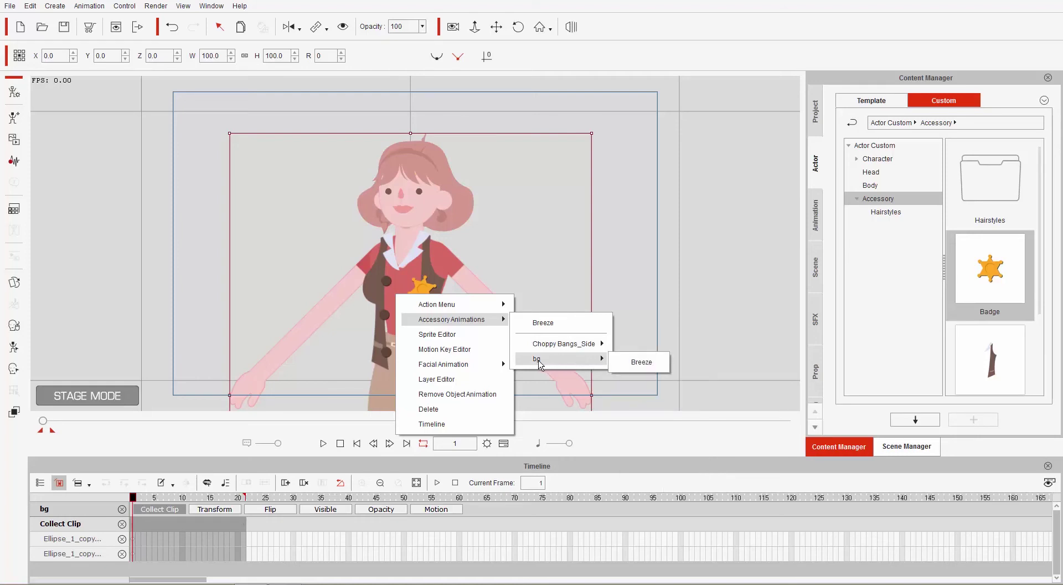
click(641, 362)
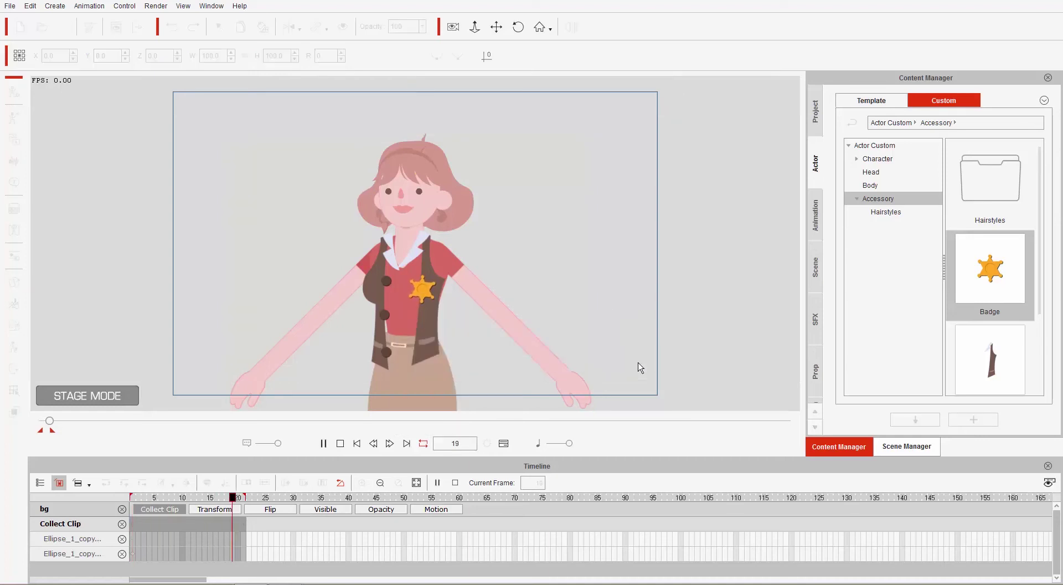
click(323, 443)
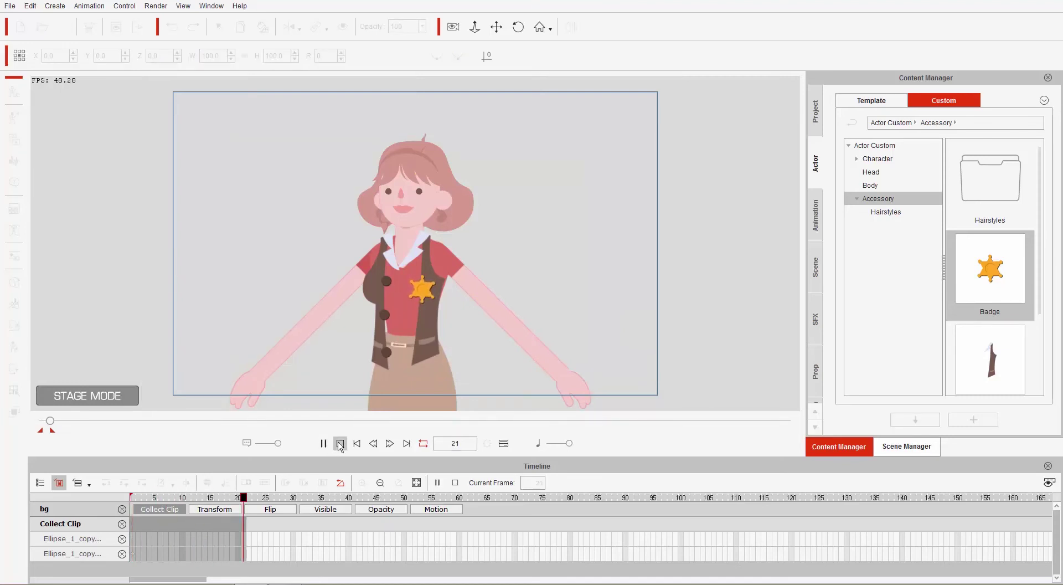
click(340, 443)
Step: Apply the Breeze accessory animation of Choppy Bangs_Side through the character, play it back and stop
right_click(440, 268)
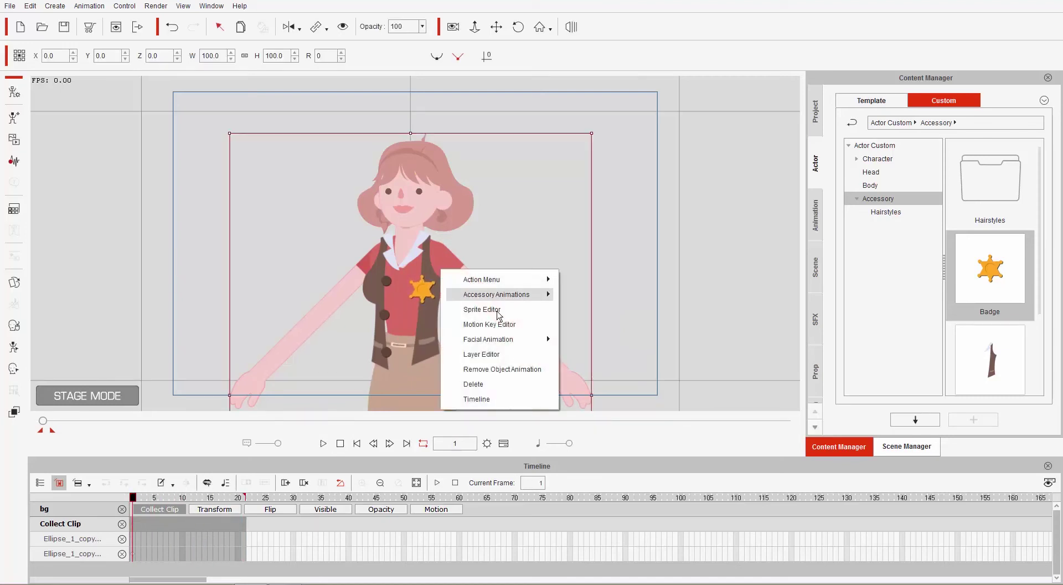
mouse_move(505, 298)
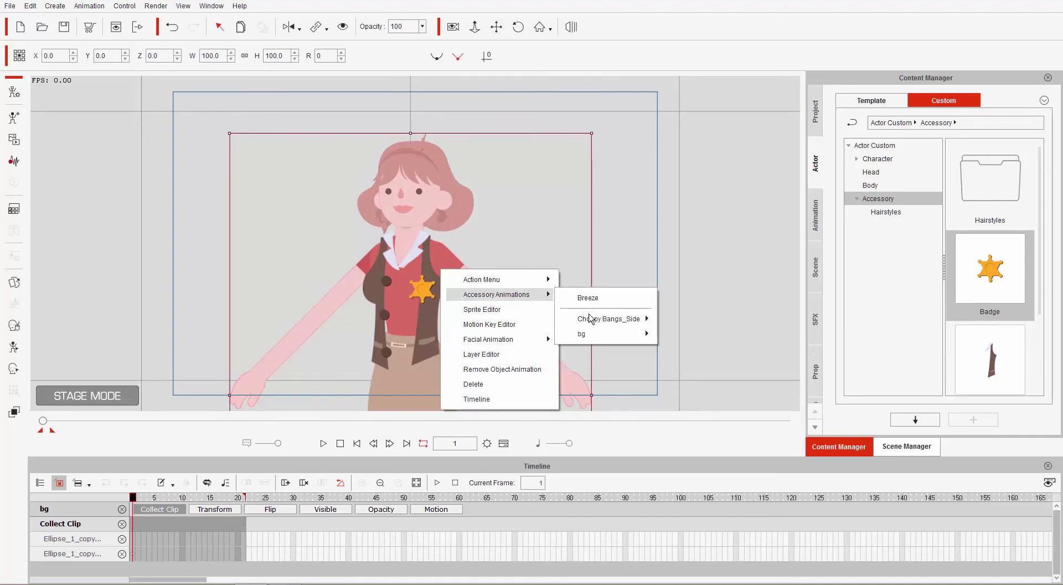
mouse_move(598, 319)
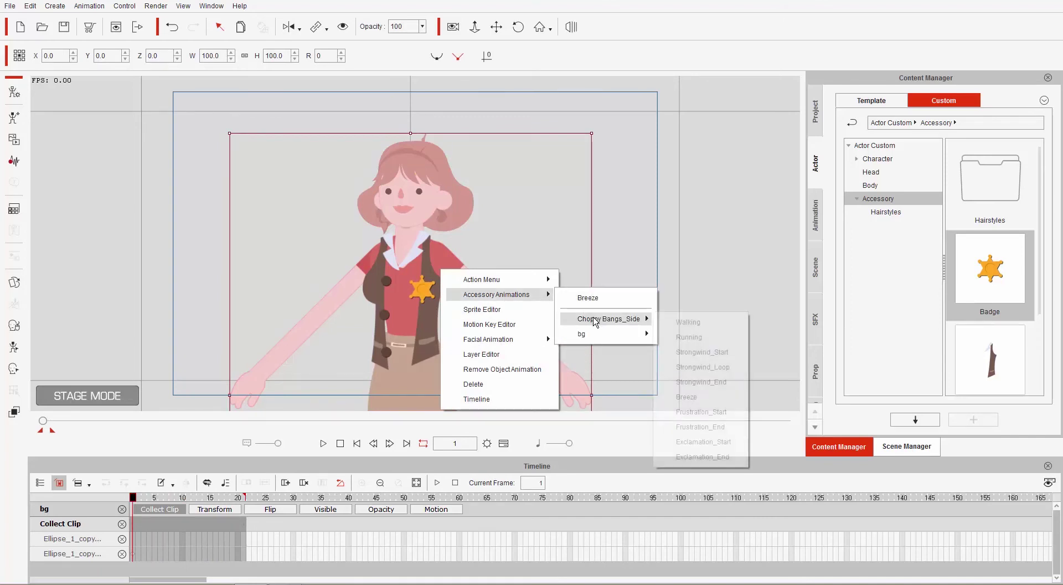
click(694, 399)
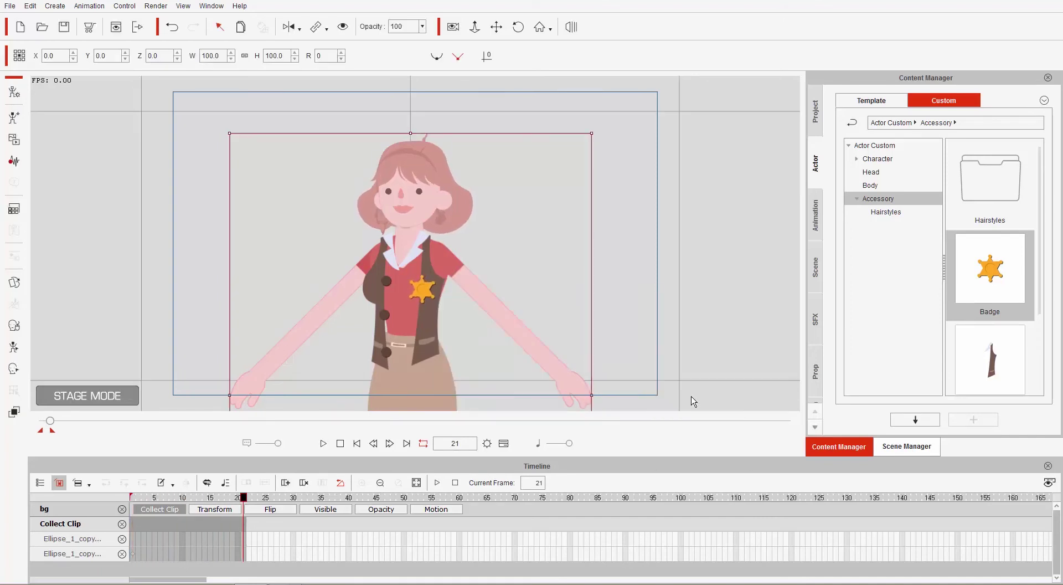
click(324, 443)
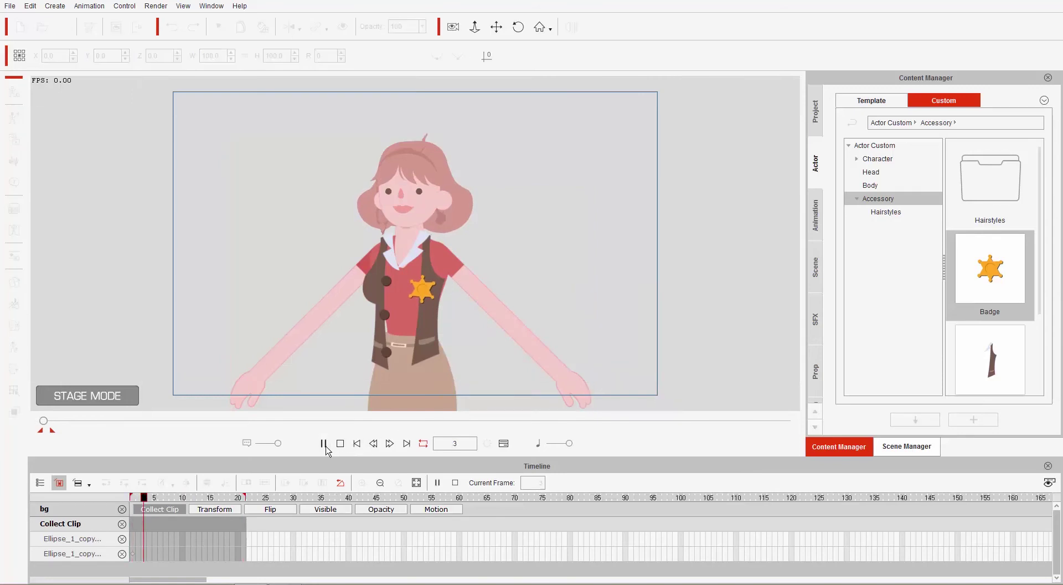
click(340, 443)
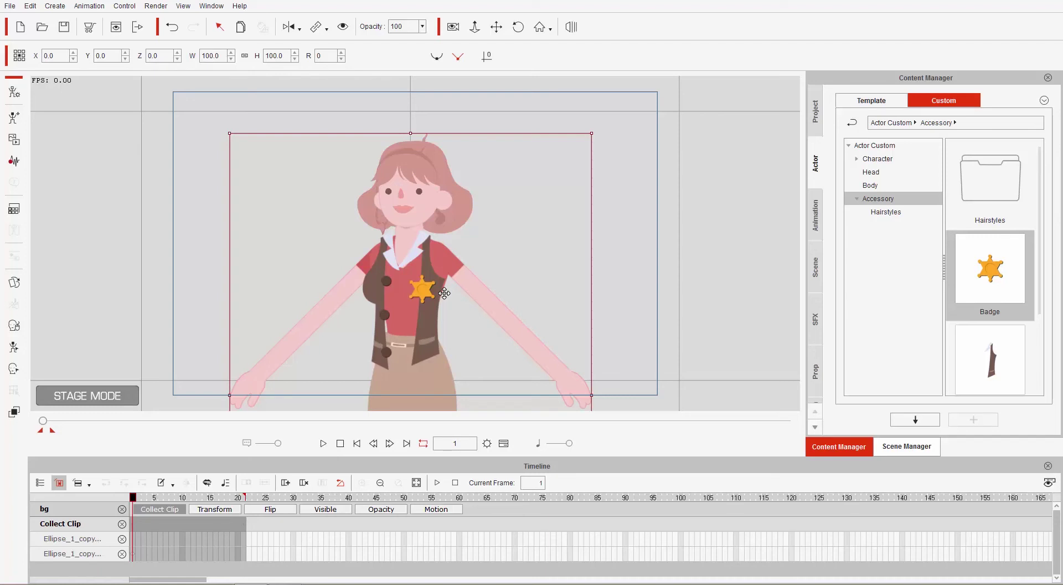
Step: Clear the character's object animation, then apply the shared Breeze to all its accessories and preview it
right_click(398, 322)
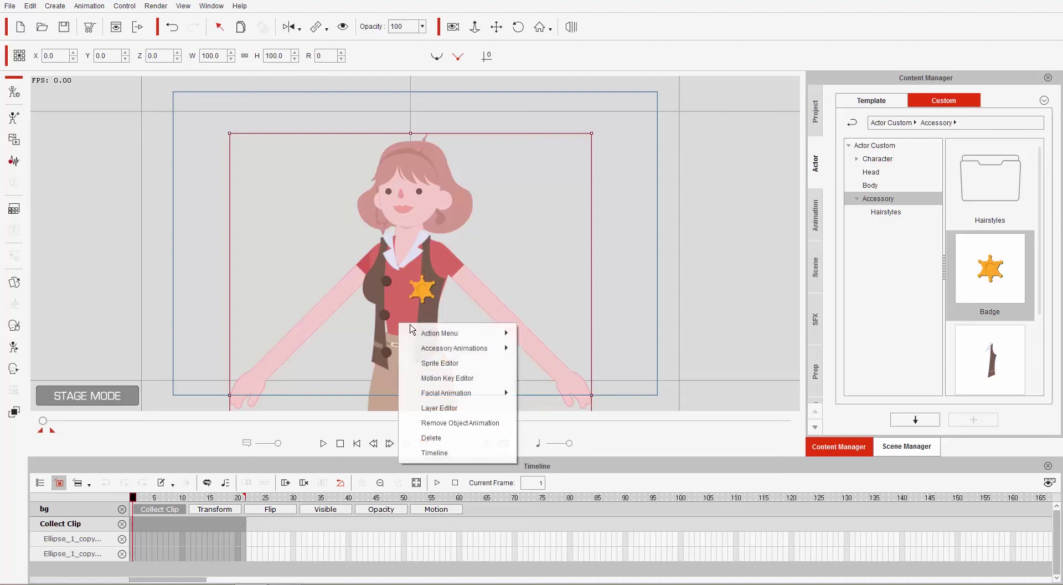
click(467, 415)
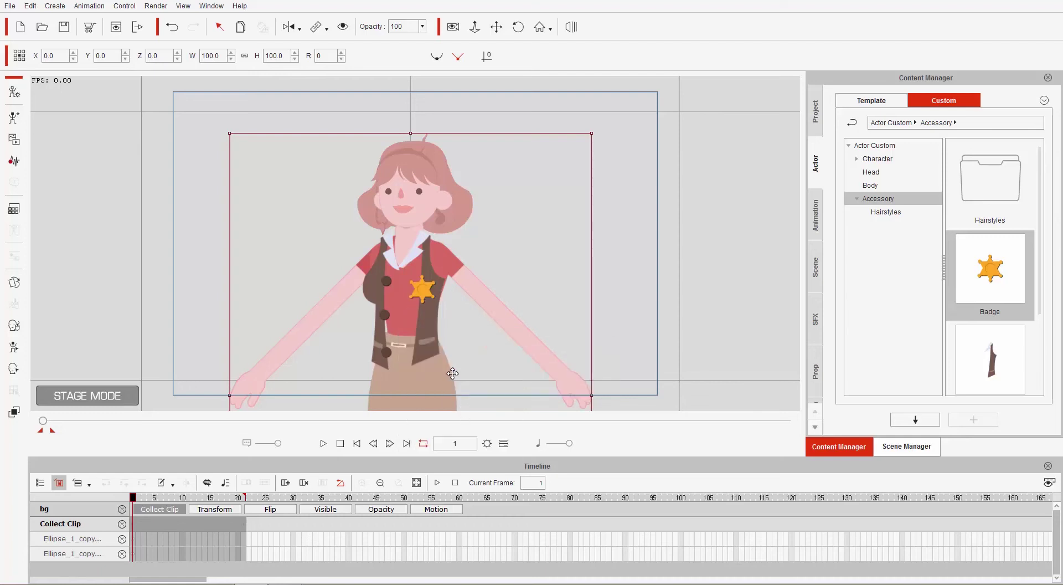
right_click(401, 311)
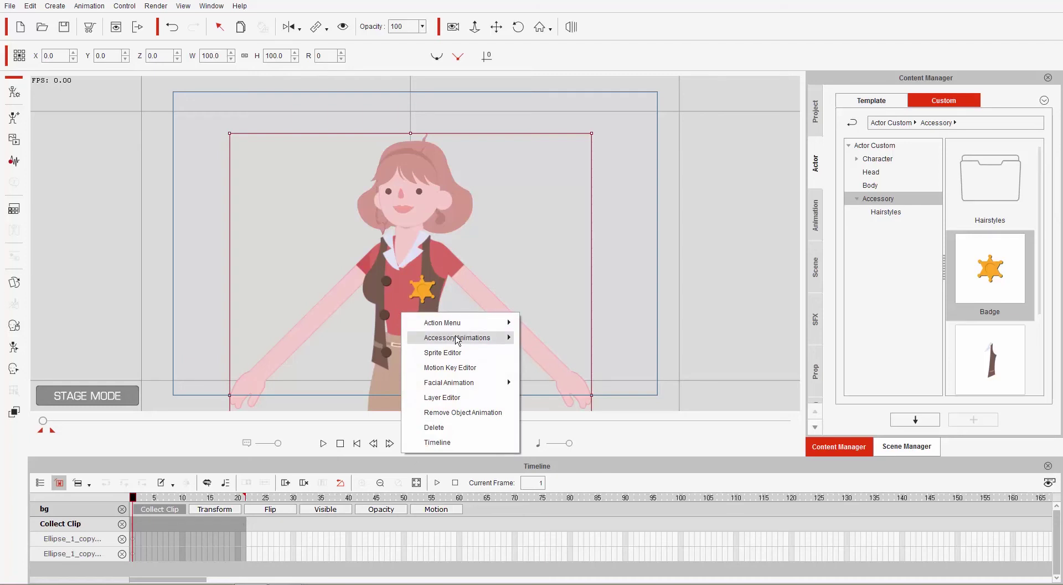
mouse_move(457, 339)
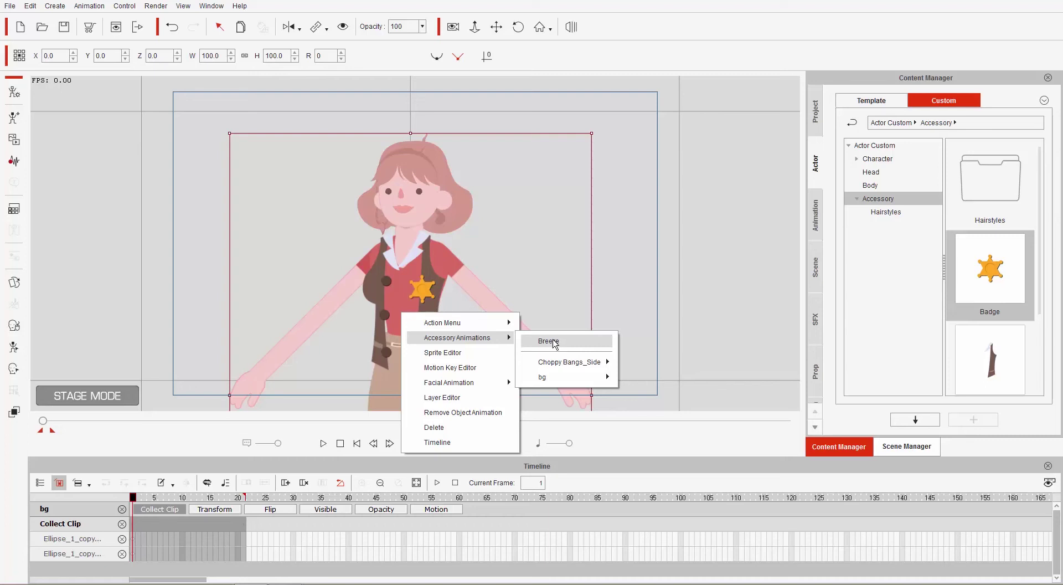
click(556, 342)
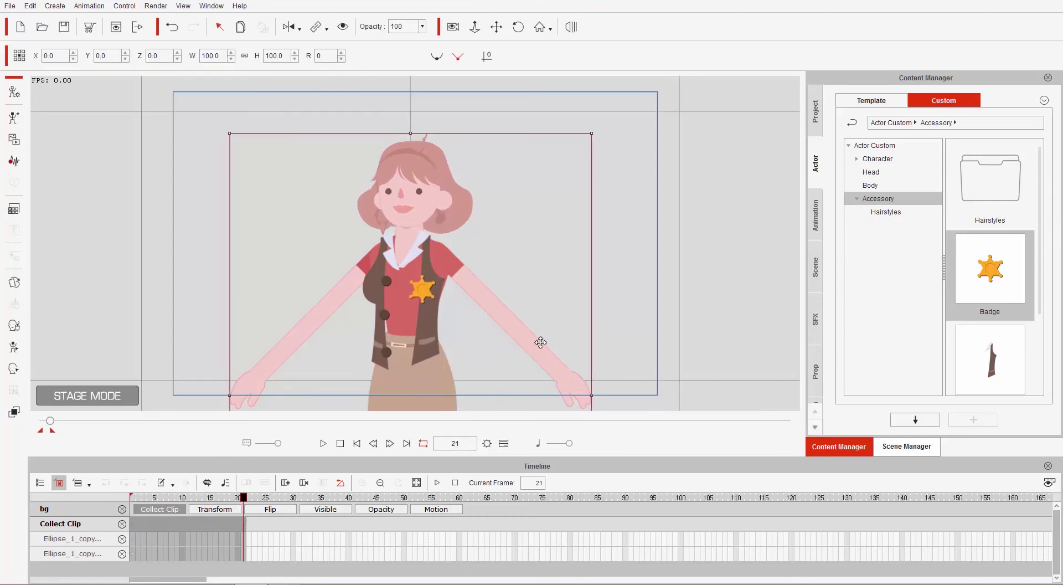
click(342, 445)
click(324, 444)
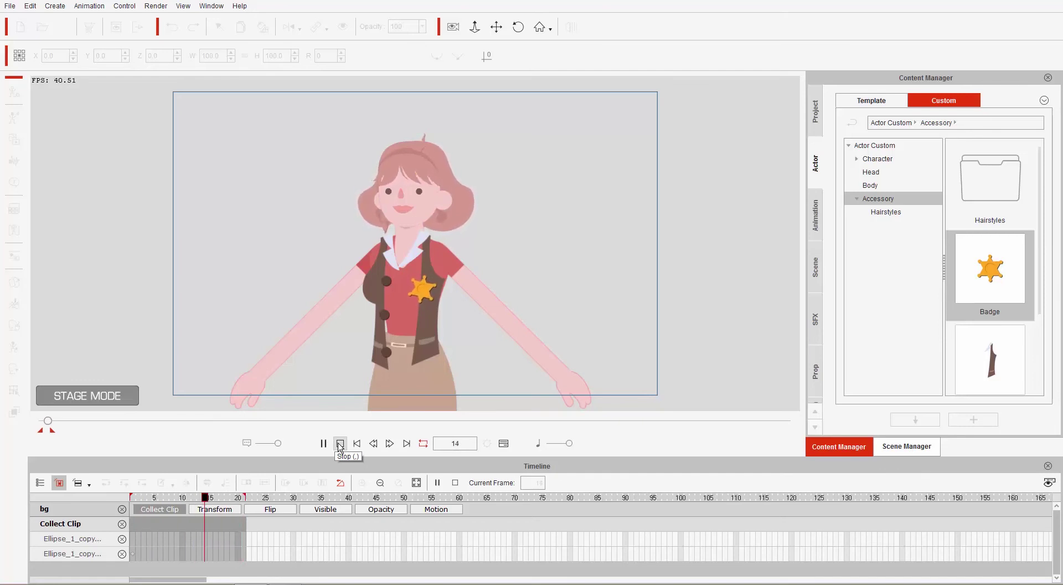
click(340, 443)
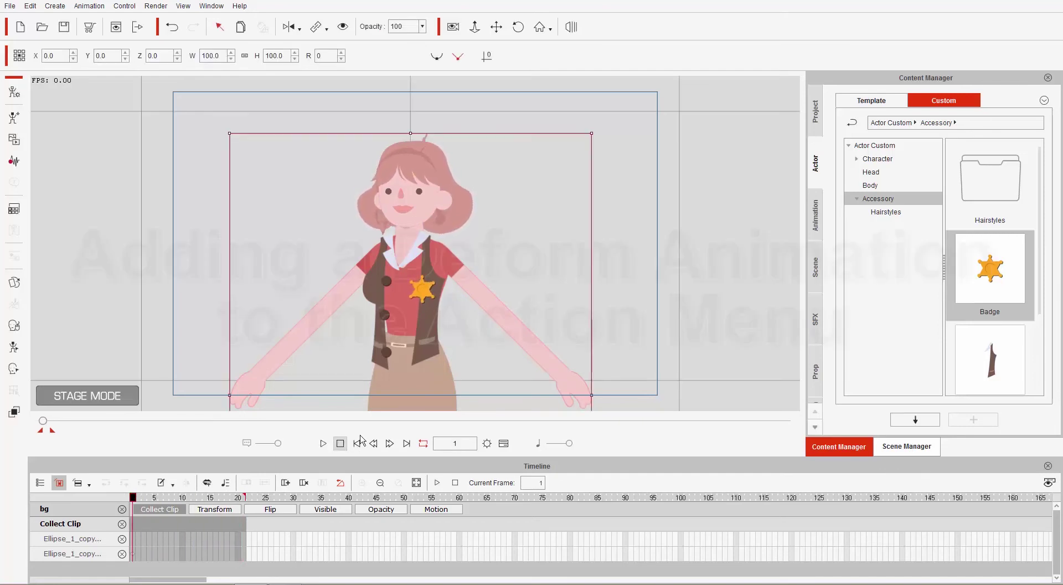
Step: Remove the character's object animation and add a reset key for the LVest at frame 21 in the Prop Key Editor
right_click(408, 324)
click(467, 426)
click(430, 312)
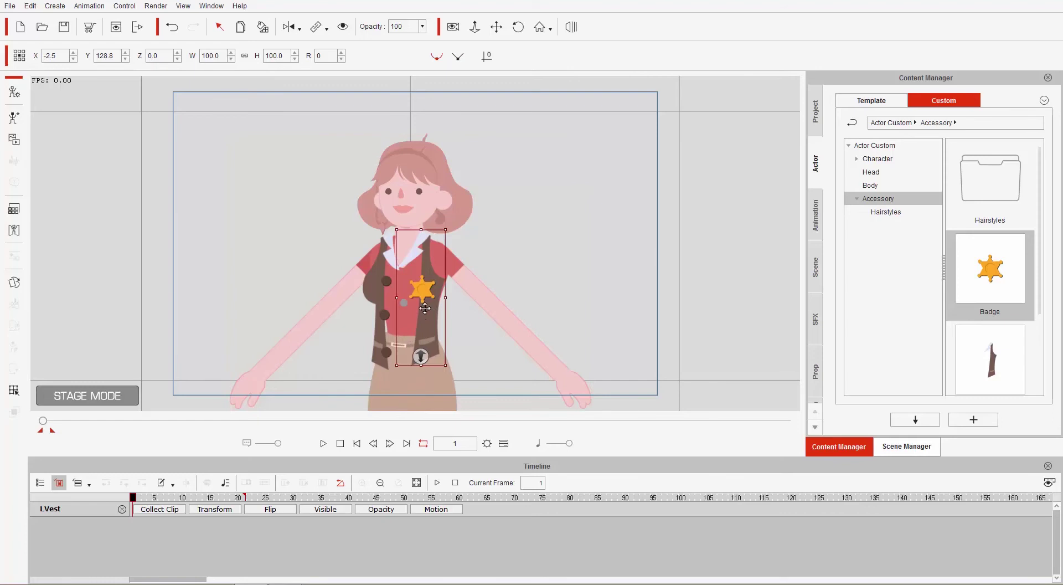
click(13, 391)
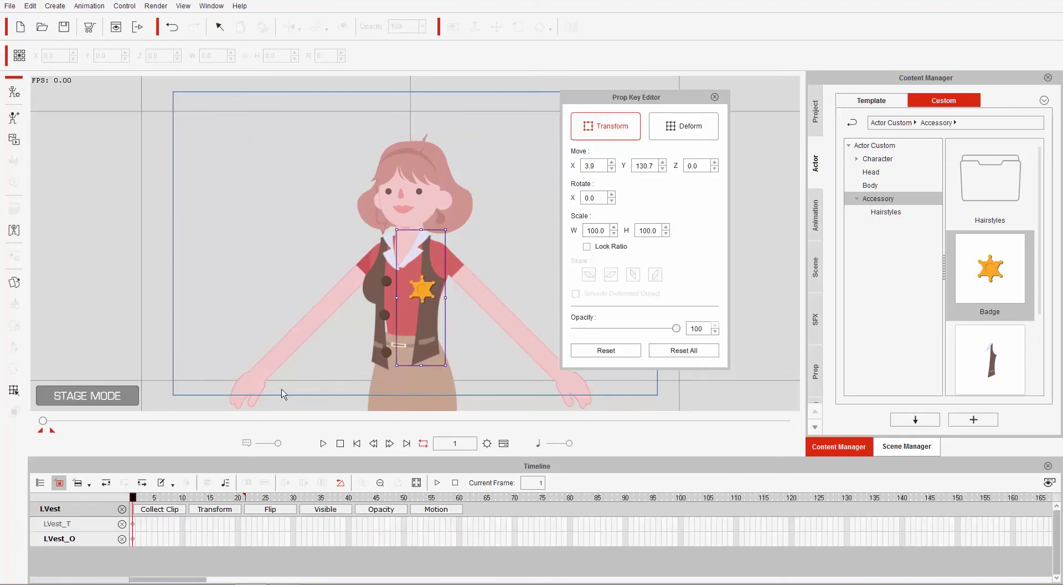
click(241, 498)
click(701, 353)
Step: At frame 10, deform the LVest by shifting its bottom row of control points slightly outward toward the badge side
click(185, 500)
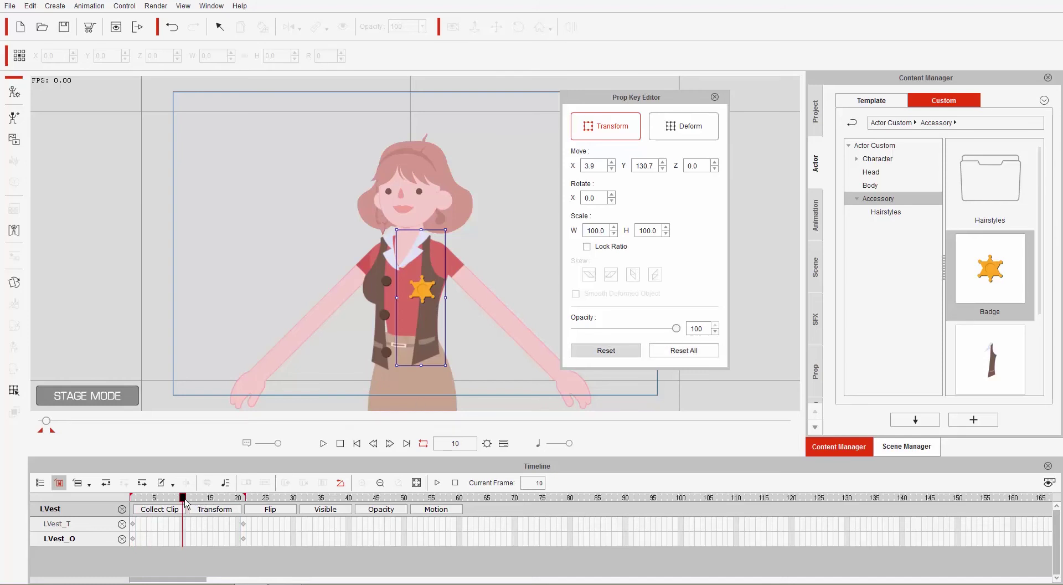
click(689, 129)
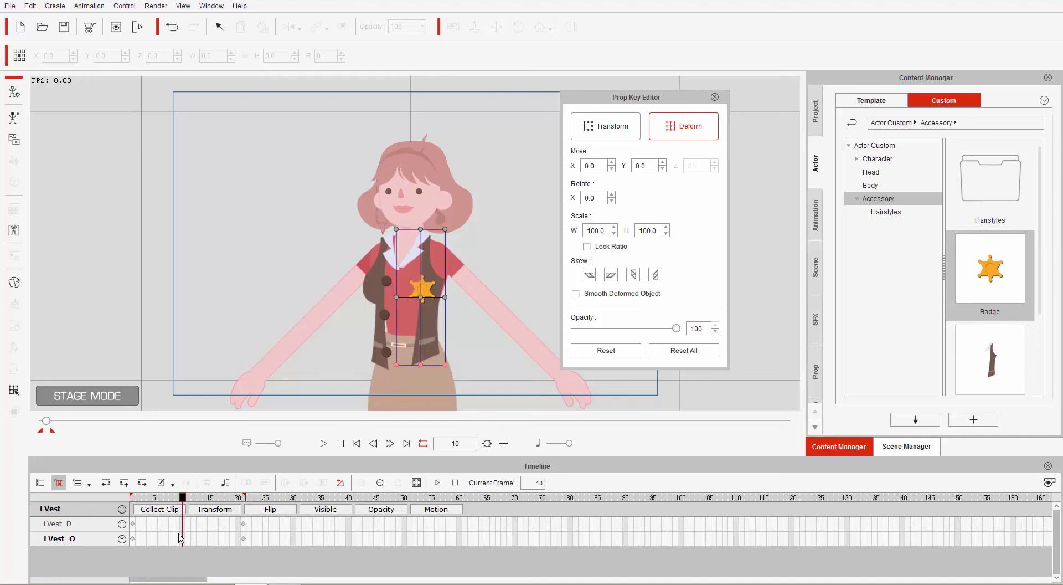
drag(445, 366, 455, 366)
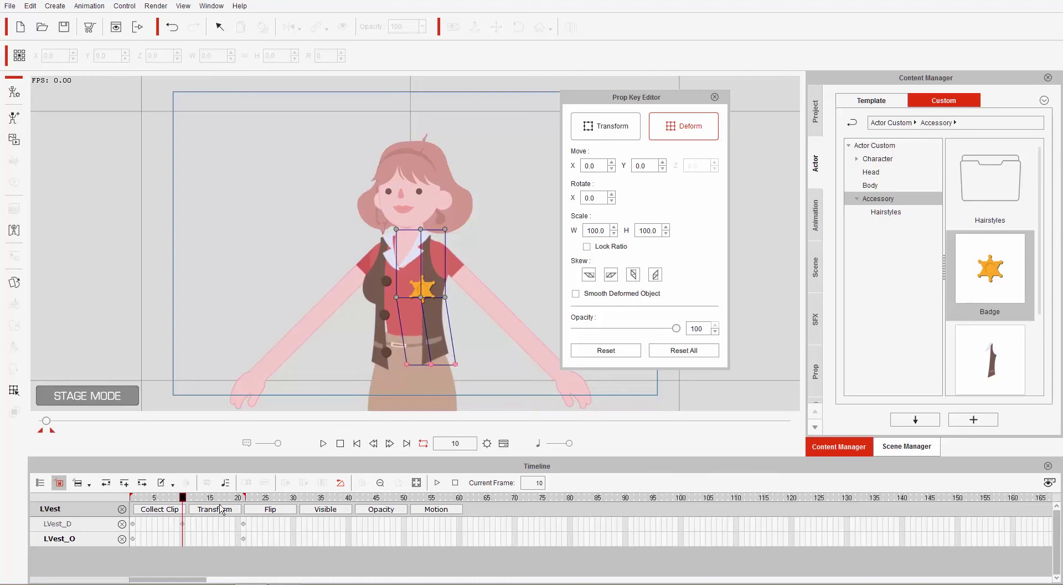
Step: At frame 16, shift the LVest's middle row of deform points slightly outward and scrub through to frame 20 to check the motion
drag(186, 502, 216, 504)
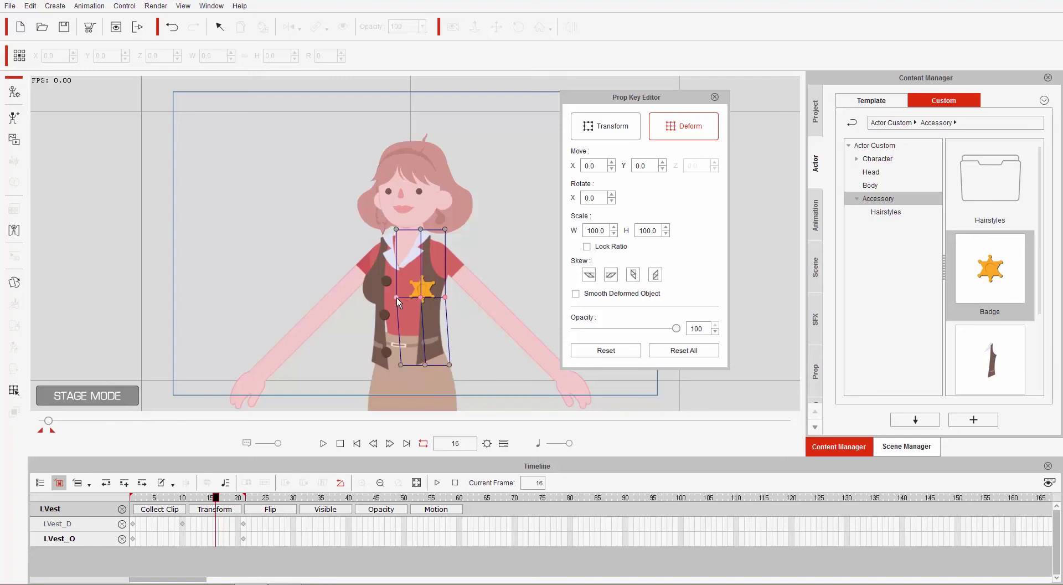
drag(417, 297, 428, 297)
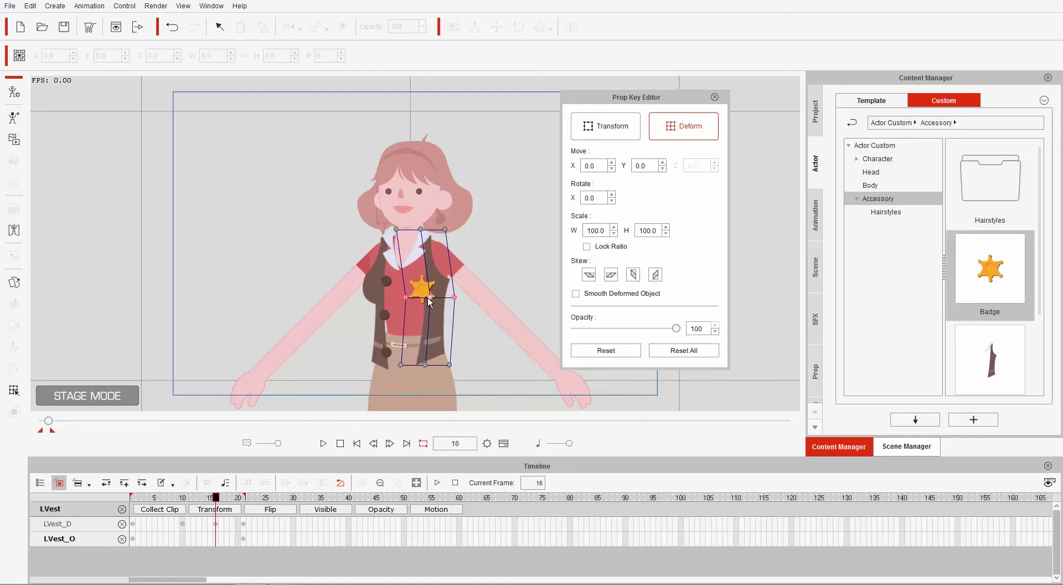
click(197, 499)
drag(197, 501, 242, 502)
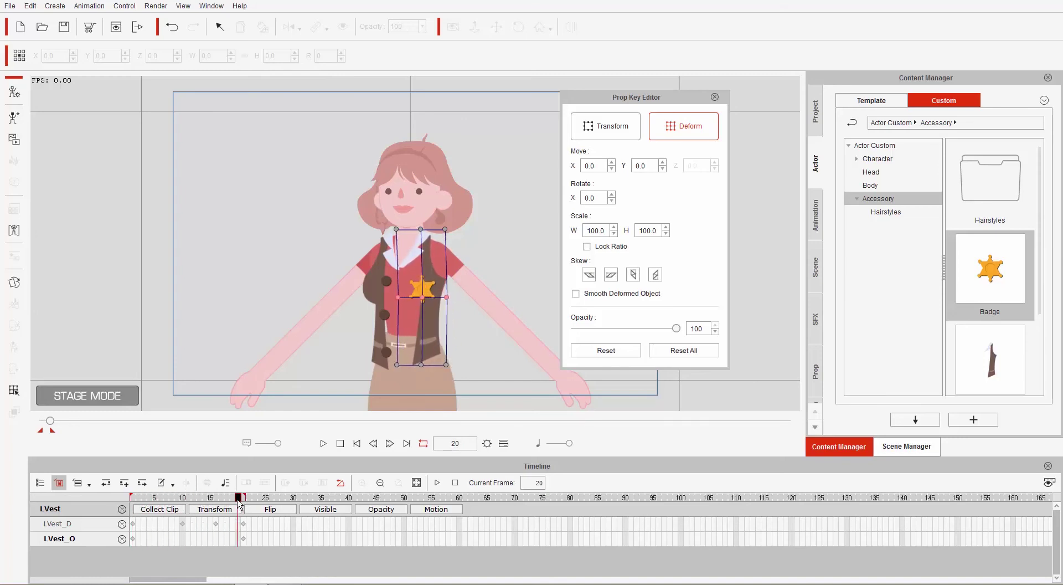
Step: Collect the LVest's frames 1 to 21 as a clip and add it to the action menu as "Breeze"
click(173, 512)
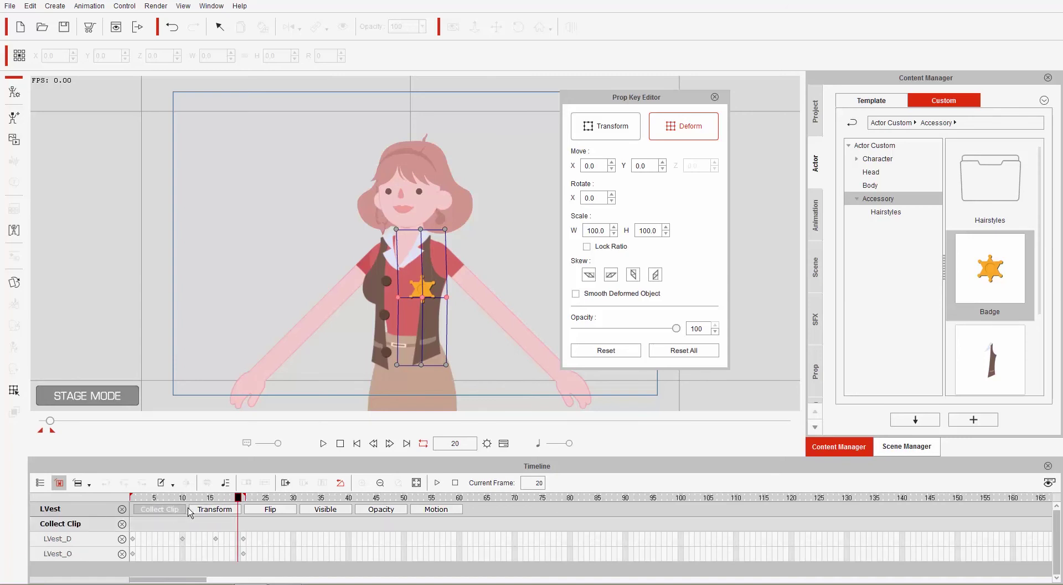
drag(242, 524, 124, 529)
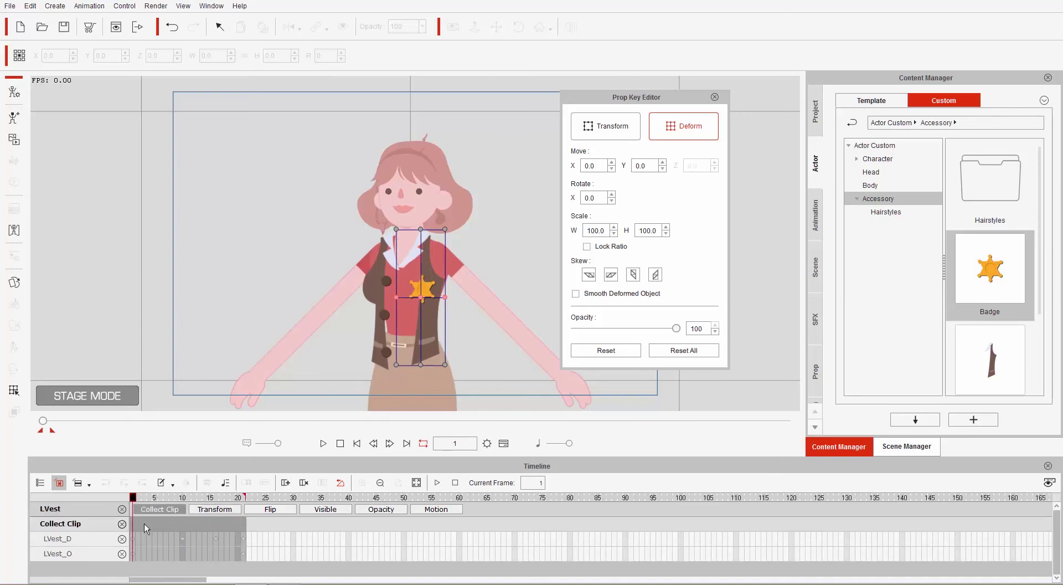
right_click(174, 522)
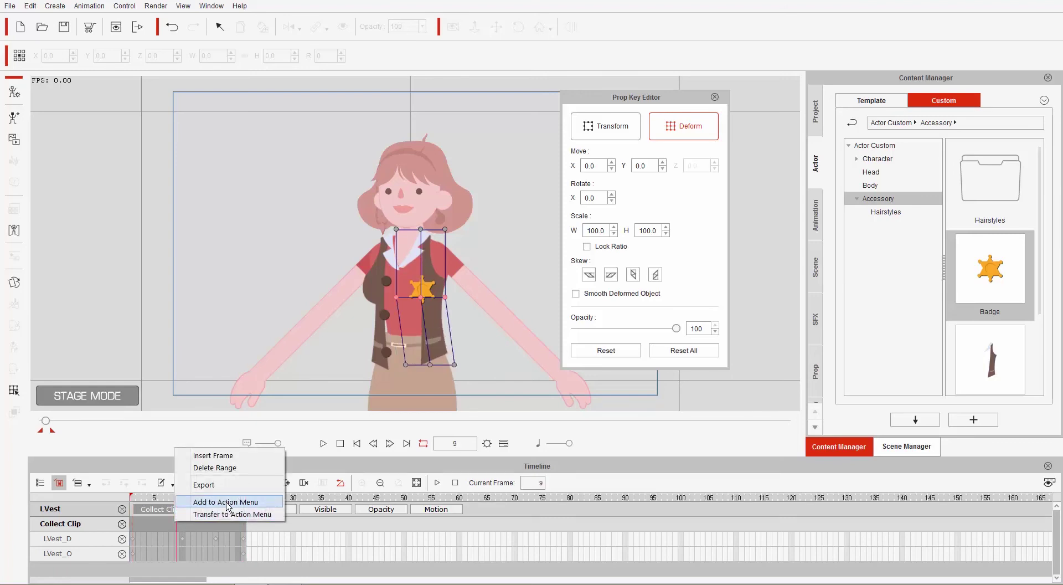
click(227, 503)
text(Breeze)
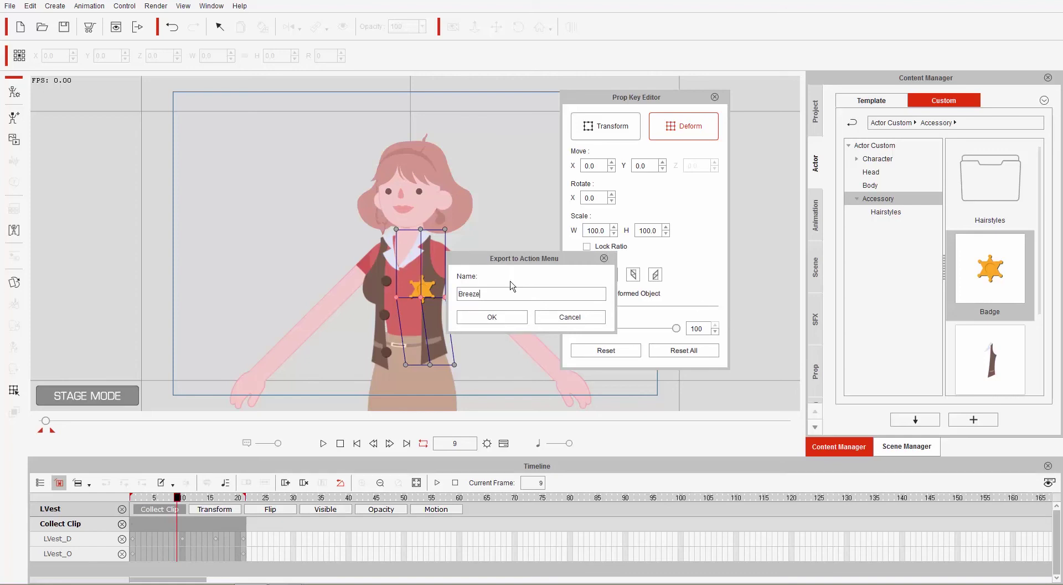
click(487, 314)
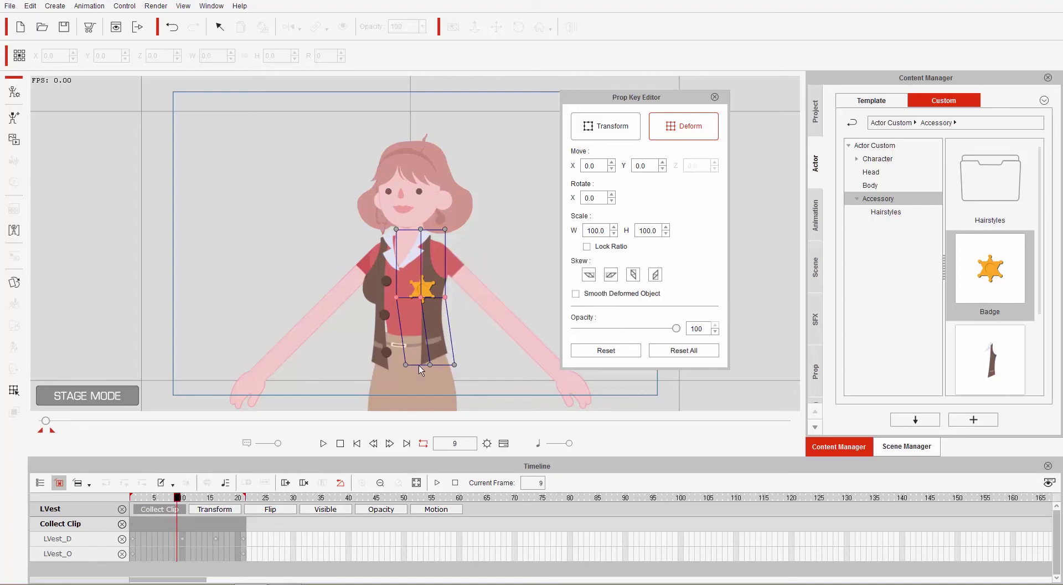
Step: Select the whole character, remove its object animation and return to frame 1
click(394, 376)
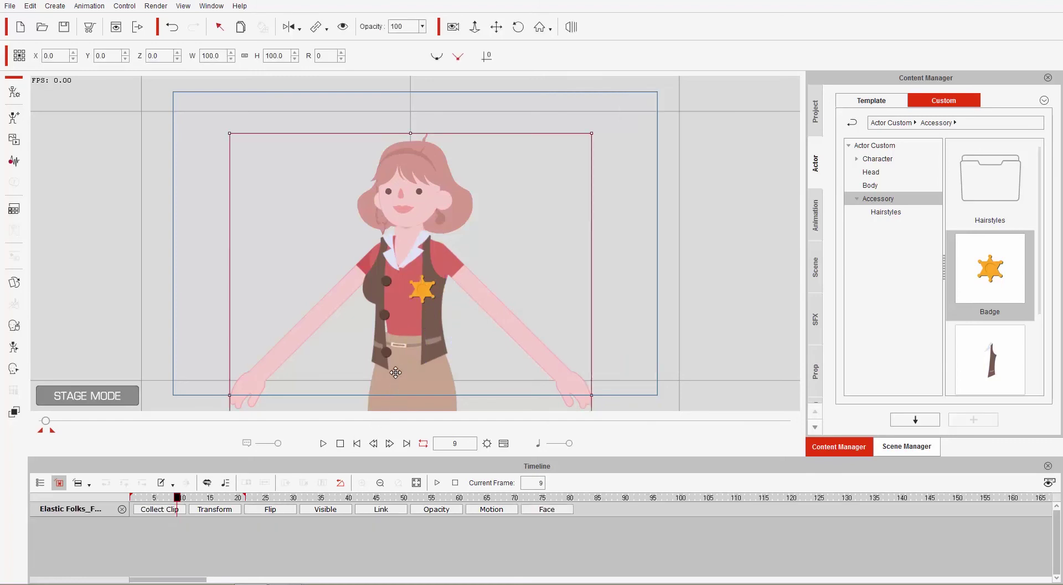
right_click(411, 379)
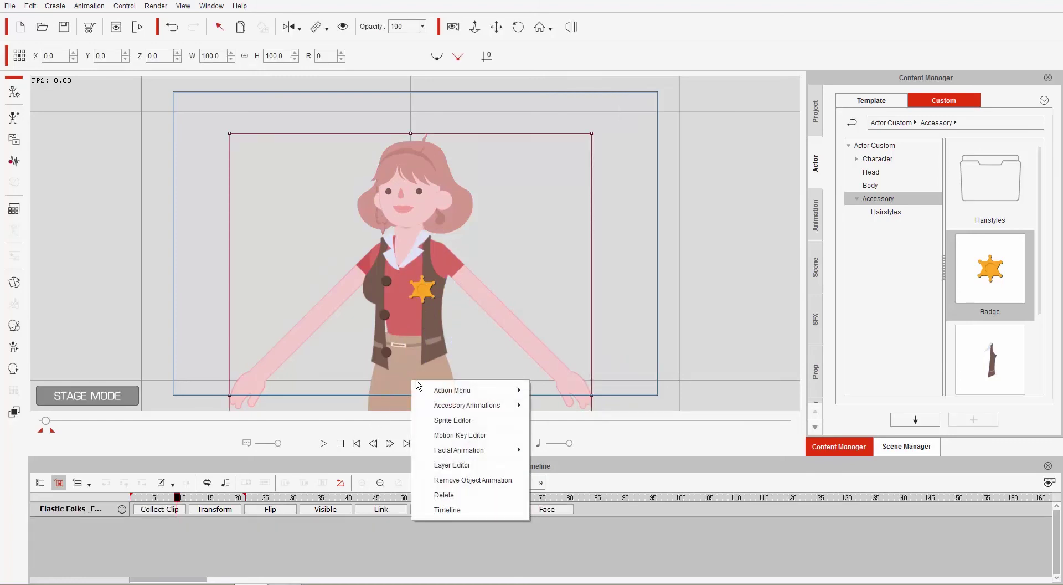
click(473, 480)
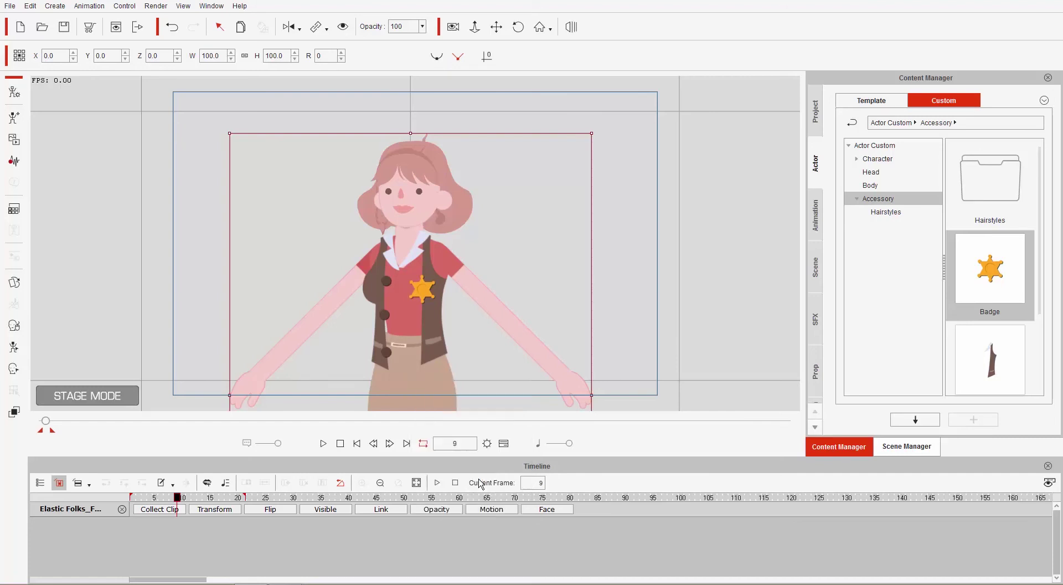
click(356, 443)
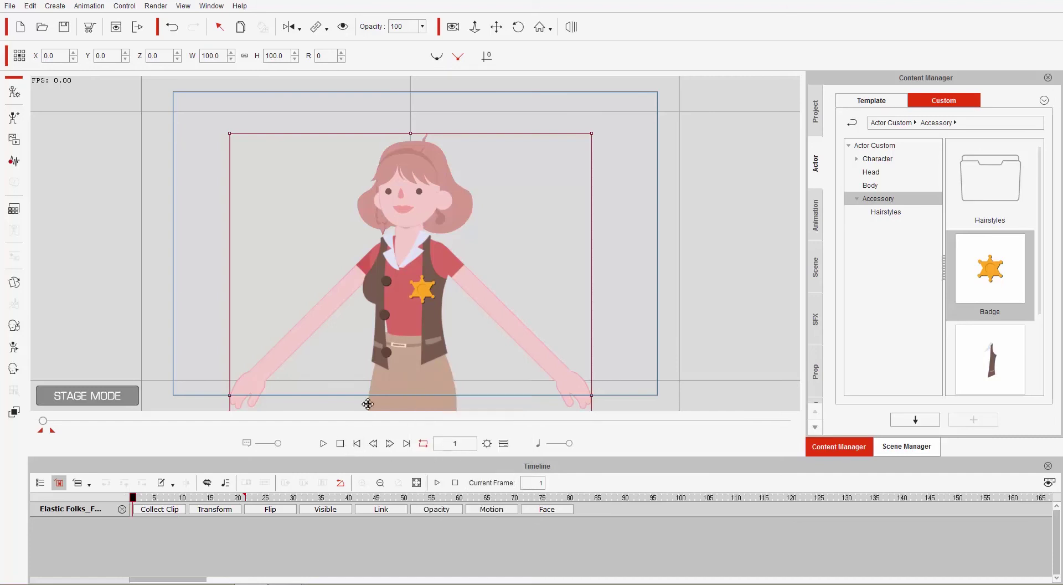
Step: Apply the Breeze accessory animation of LVest through the character, preview it, and remove the object animation
right_click(402, 324)
mouse_move(479, 350)
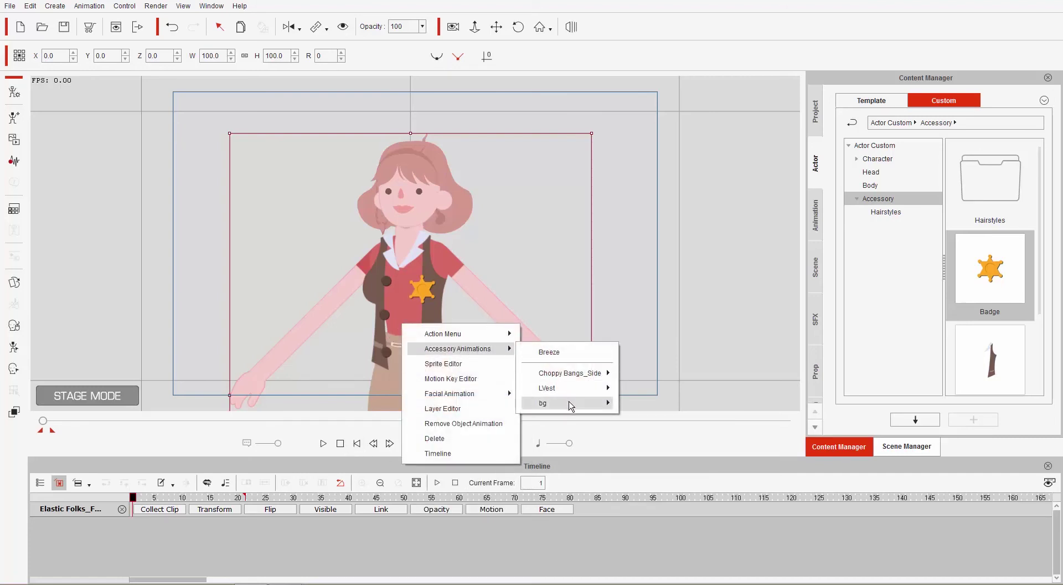
mouse_move(578, 387)
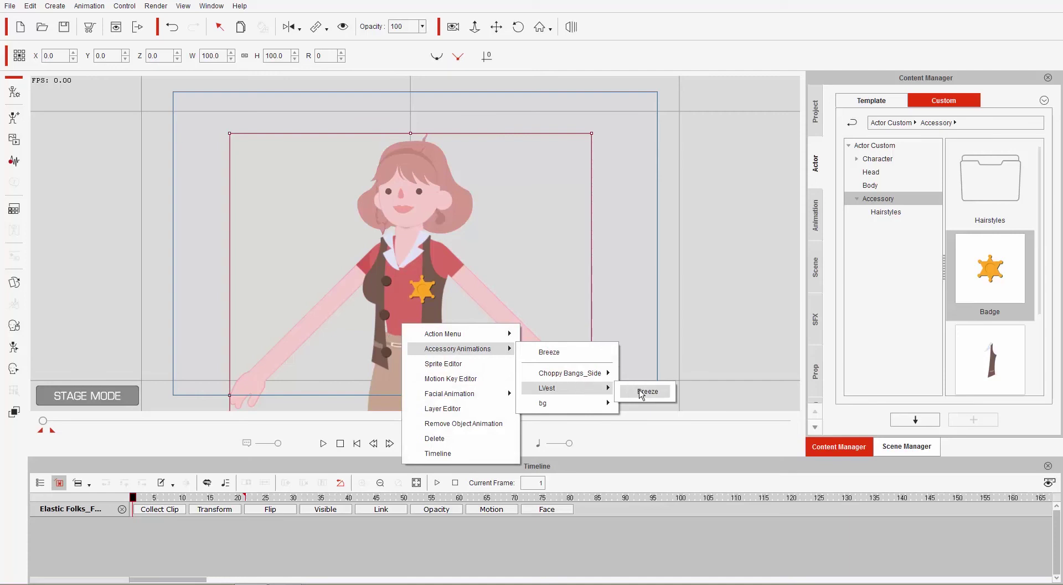
click(645, 392)
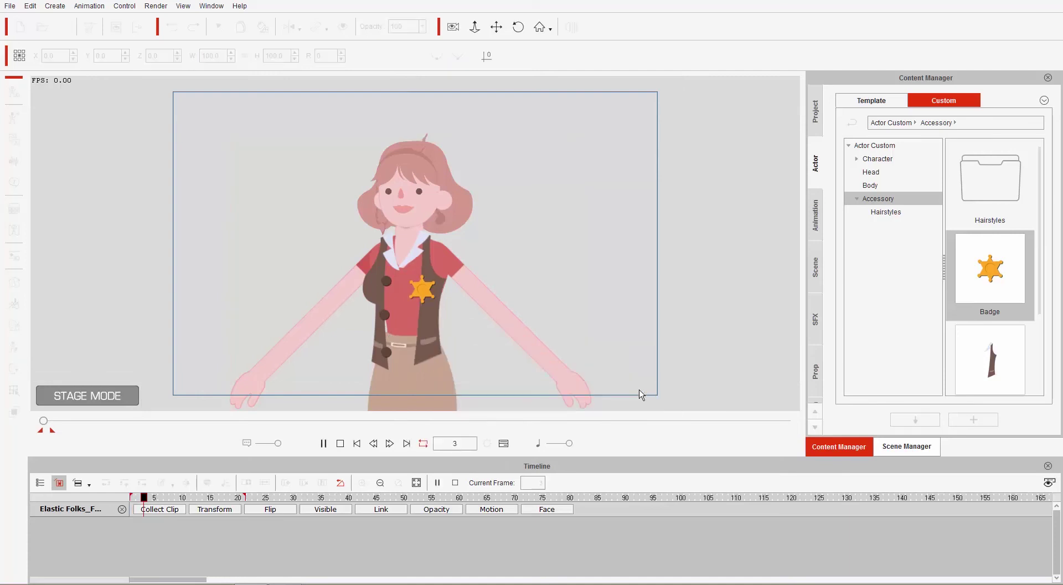
click(340, 443)
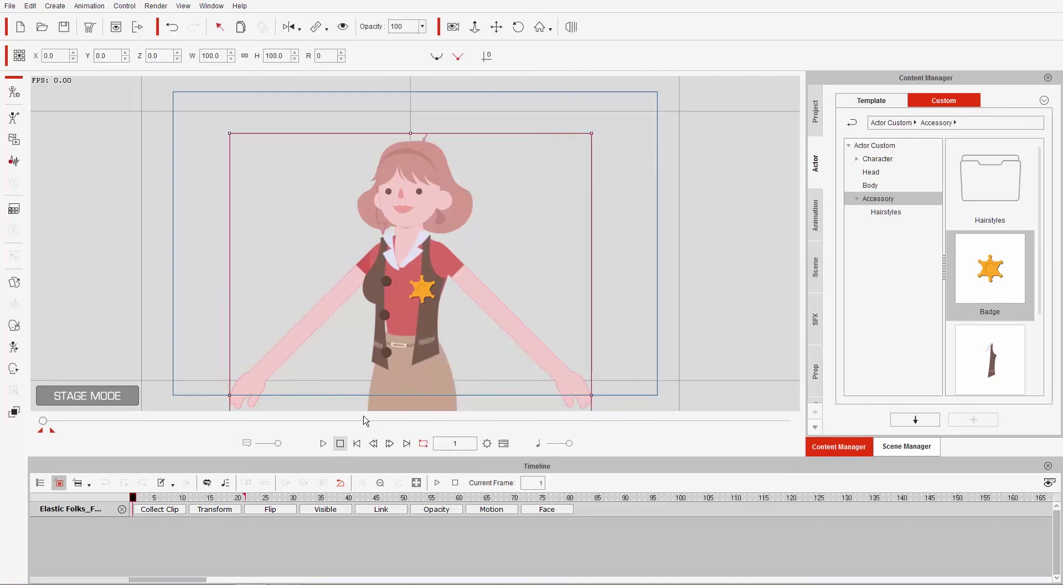
right_click(410, 332)
click(474, 434)
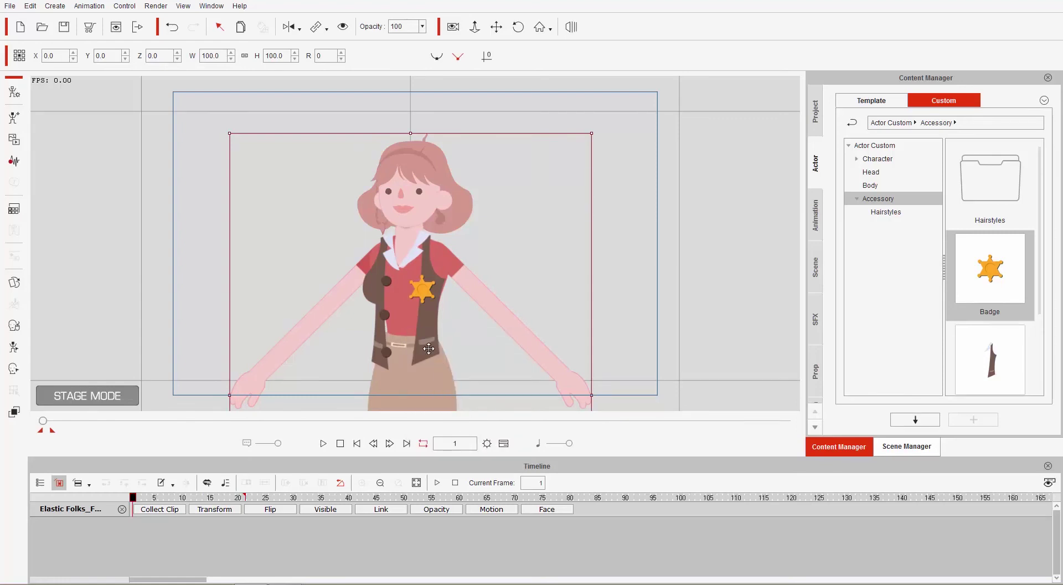
Step: Apply the shared Breeze accessory animation through the character and play it back
right_click(403, 332)
mouse_move(473, 360)
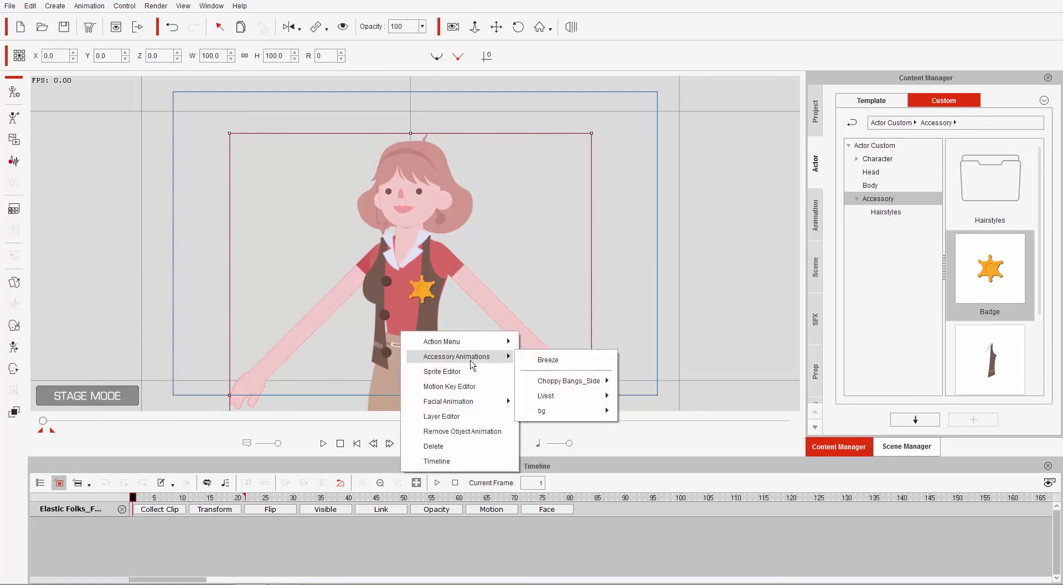
click(544, 363)
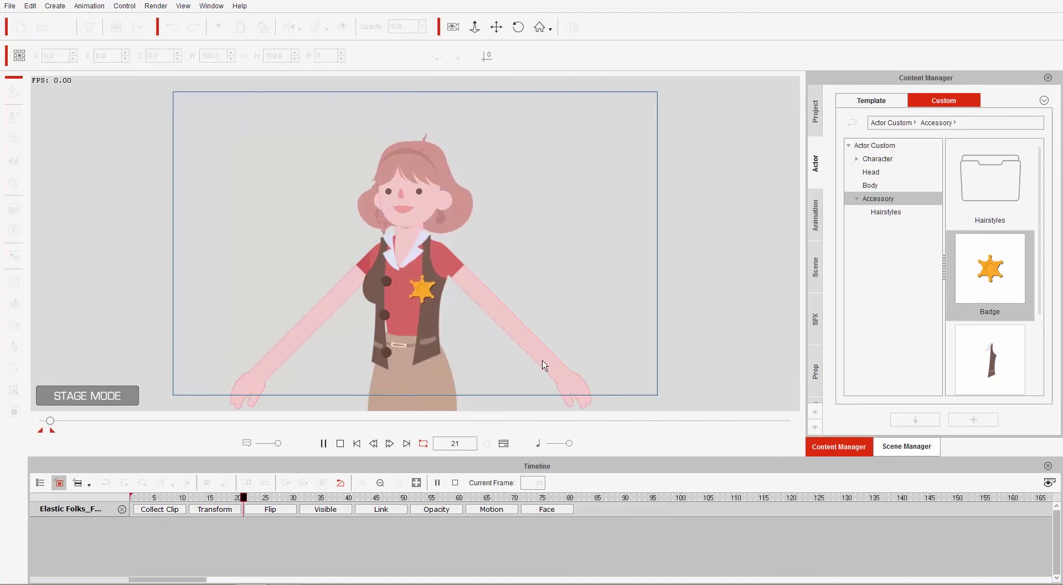
click(325, 444)
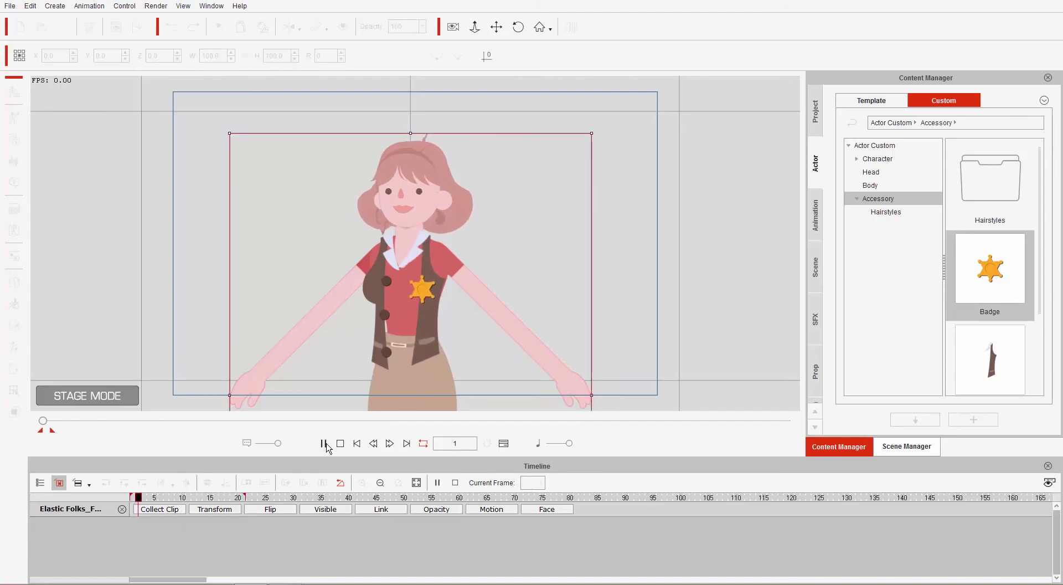
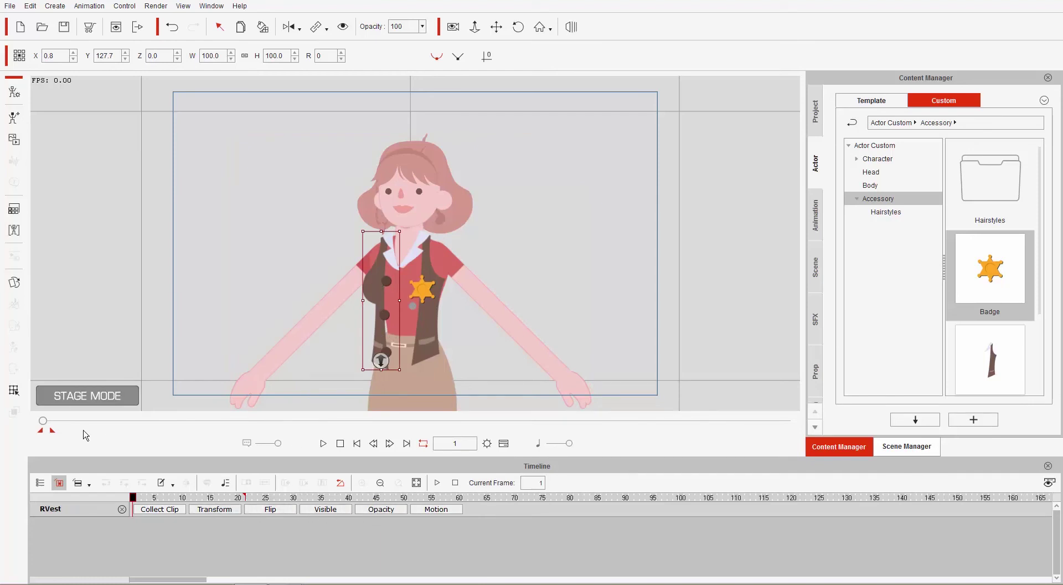
Step: Open the RVest's transform track and key its undeformed state at frame 21 by resetting all deformation
click(237, 509)
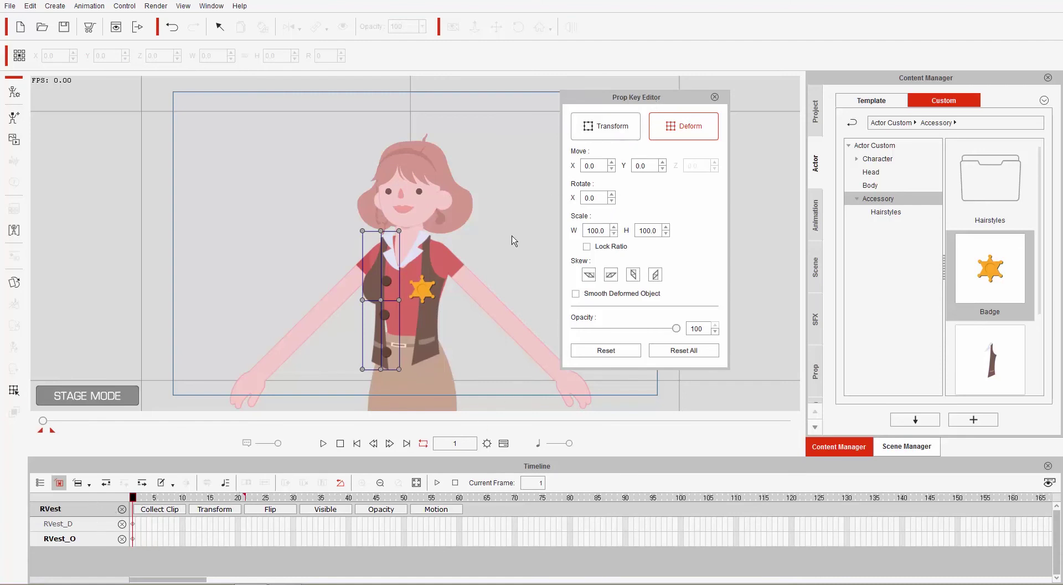
drag(172, 498, 244, 498)
click(684, 350)
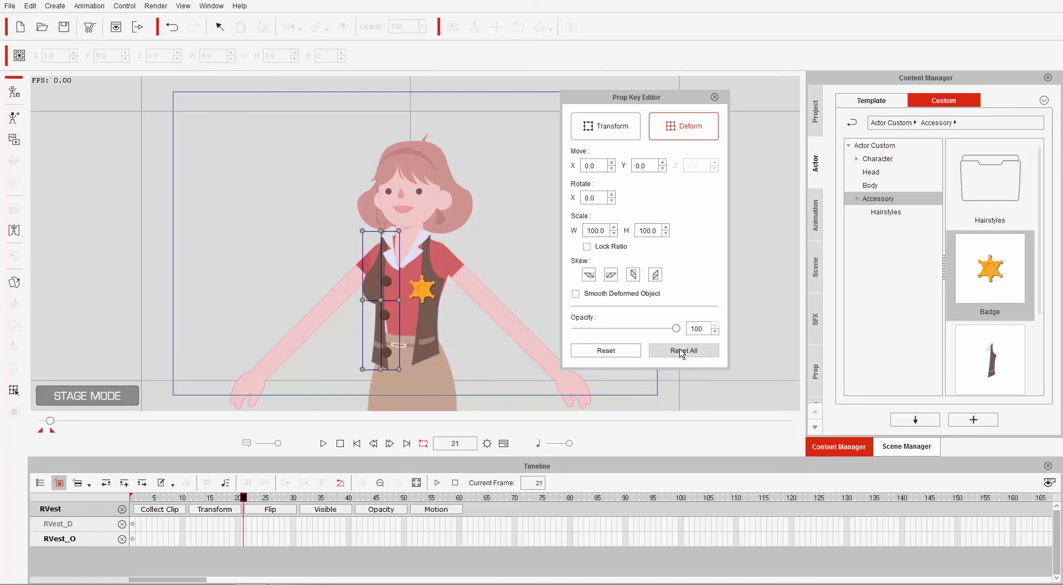
Step: At frame 10, shift the RVest's bottom row of deform points slightly inward and up
drag(202, 498, 184, 502)
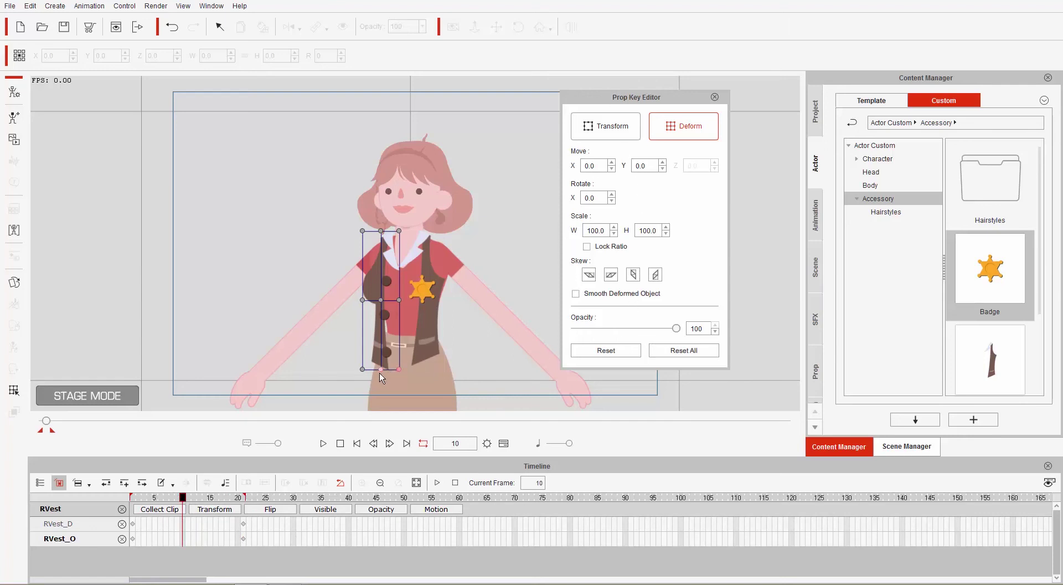
ctrl+click(363, 369)
drag(363, 372, 371, 367)
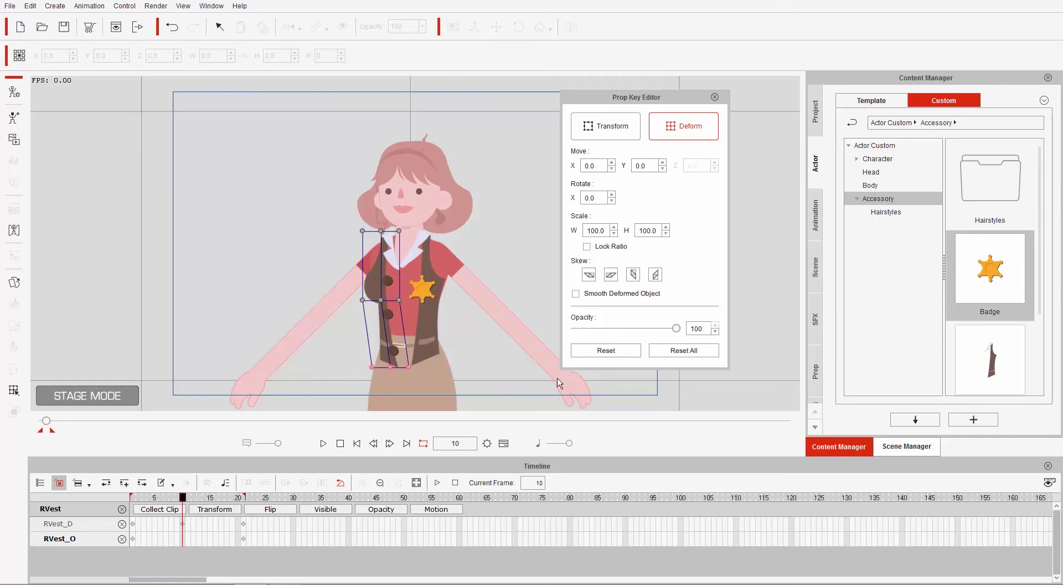
Step: At frame 16, shift the RVest's middle row of deform points slightly inward and preview the motion
drag(183, 497, 216, 497)
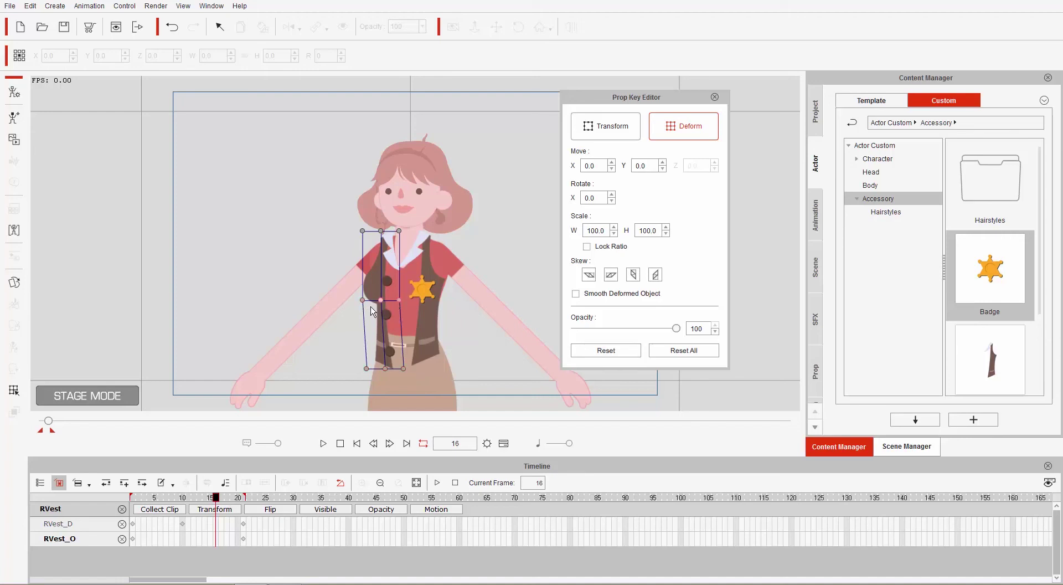
drag(379, 300, 388, 300)
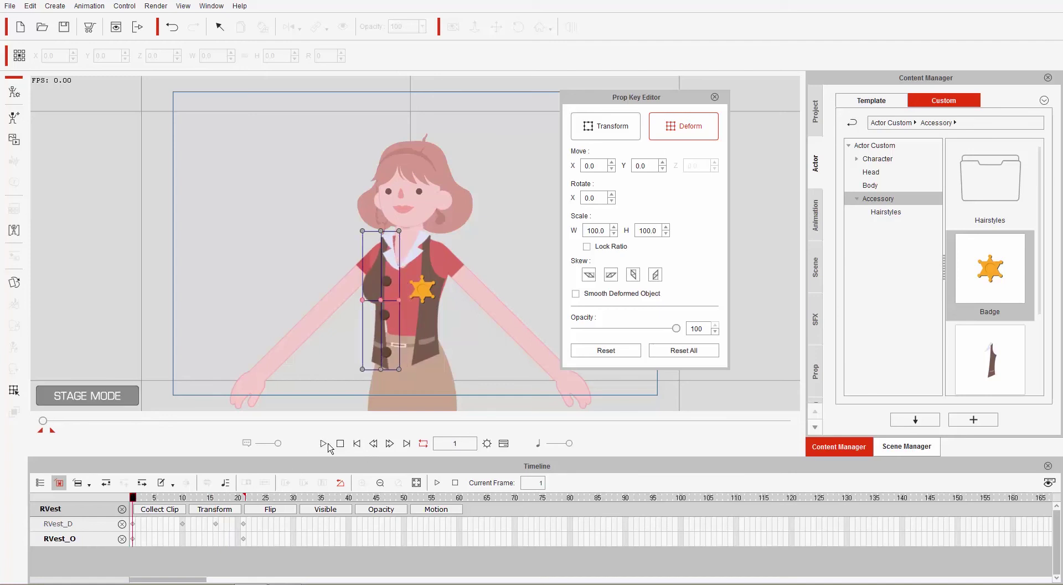
click(324, 444)
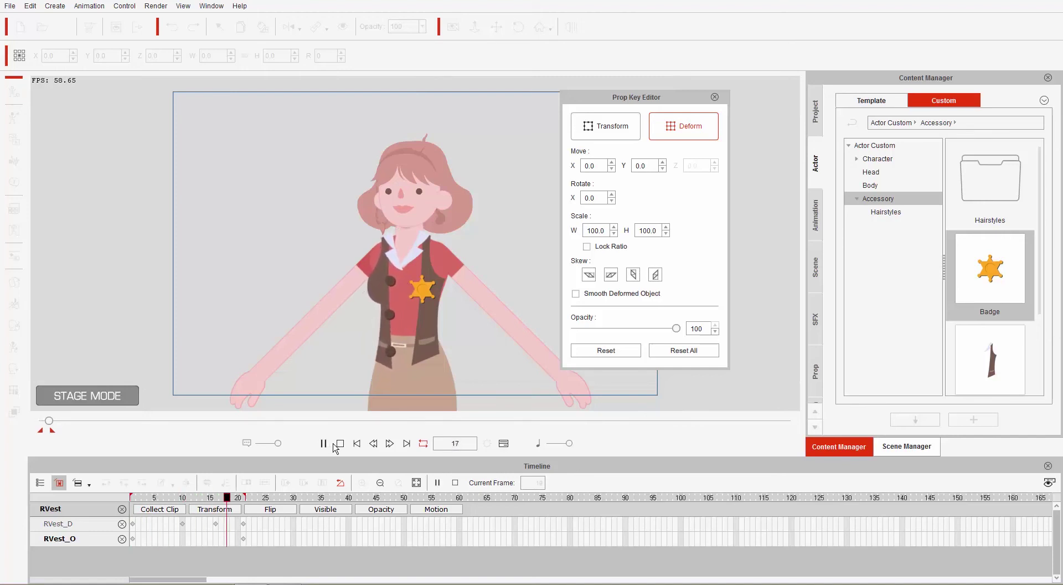
click(342, 443)
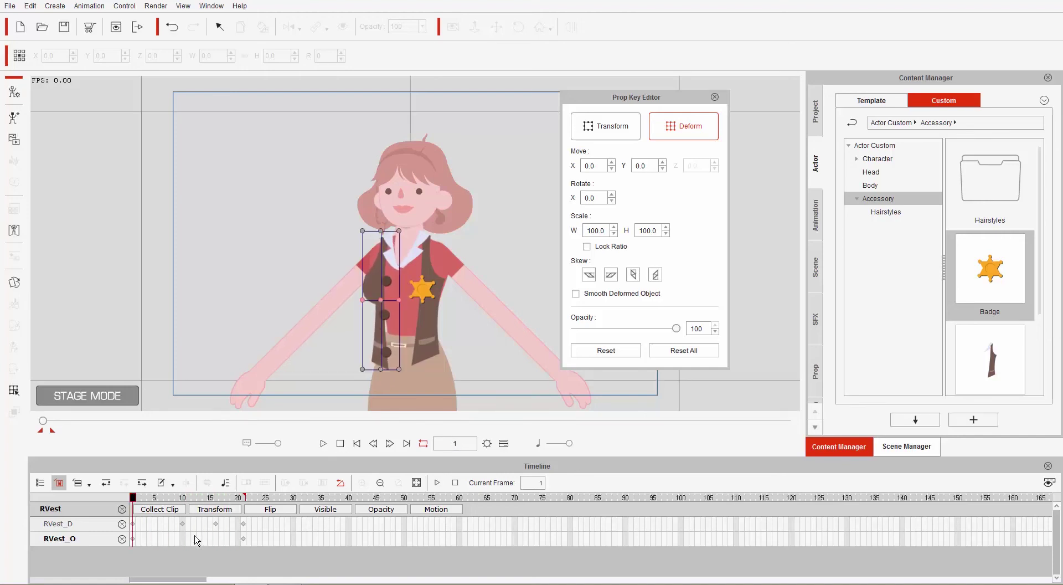
Step: Collect the RVest's frames 1 to 21 as a clip and add it to the action menu as "Breeze"
click(176, 511)
drag(245, 522, 148, 526)
click(177, 524)
right_click(178, 524)
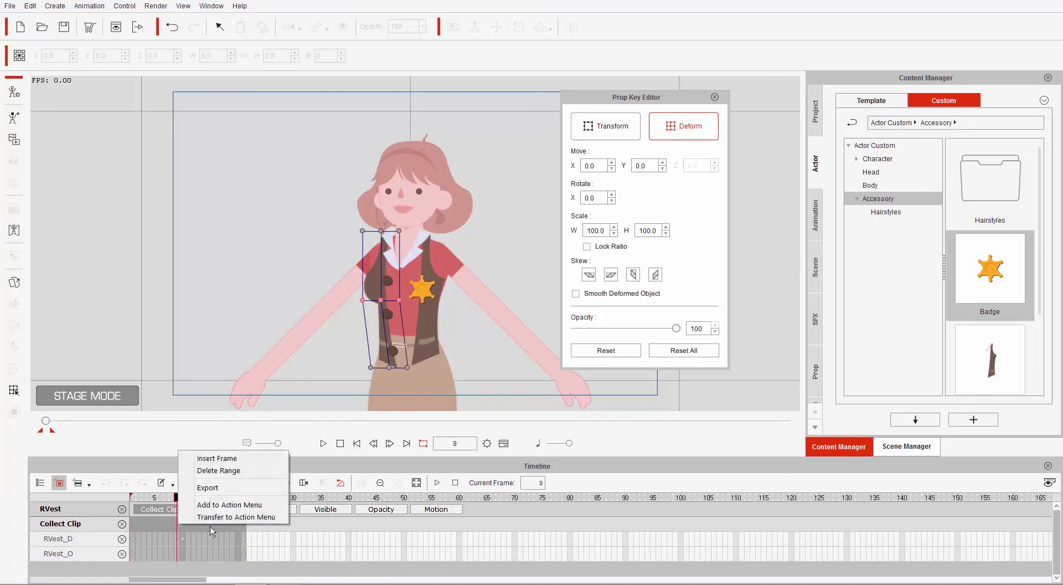
click(242, 505)
text(Br)
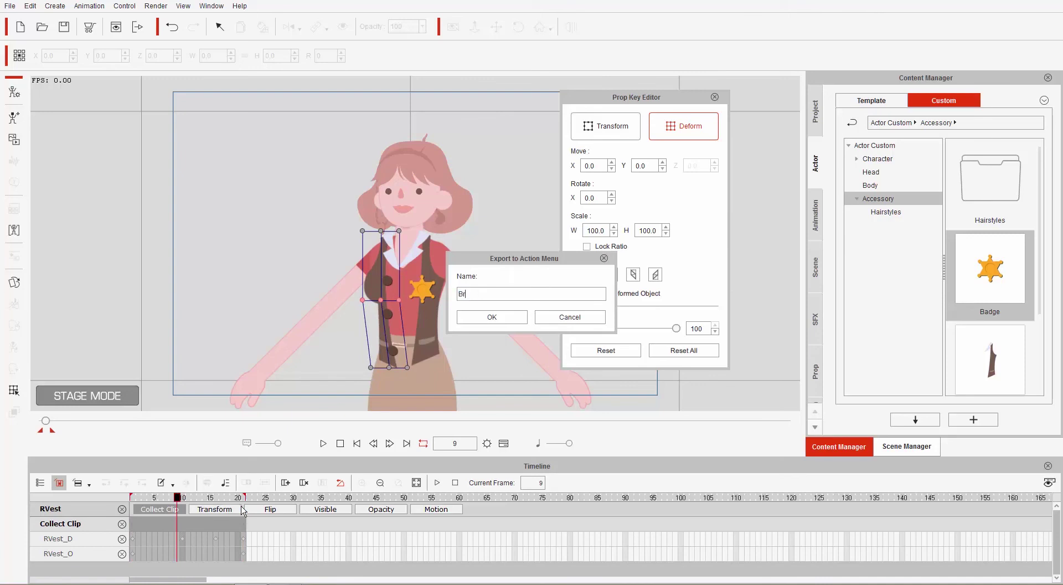
key(Return)
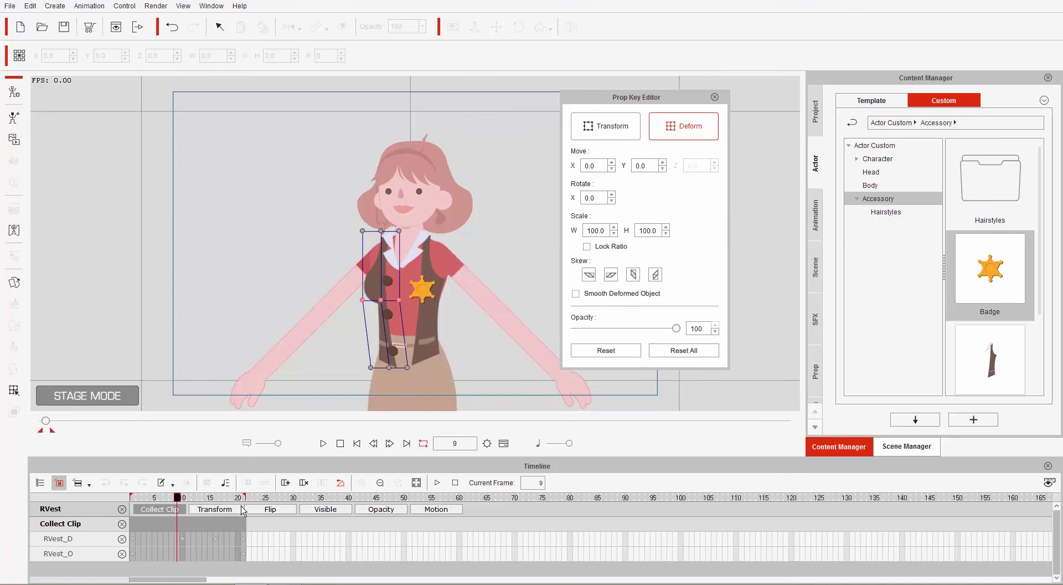
Step: Close the Prop Key Editor, remove the whole character's object animation and return to frame 1
click(715, 97)
click(403, 382)
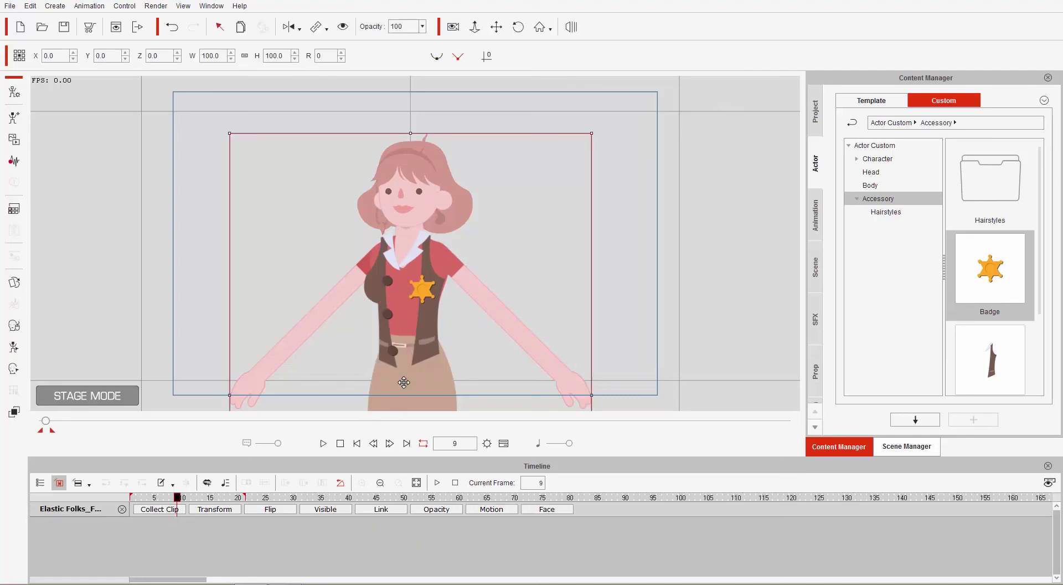
right_click(406, 370)
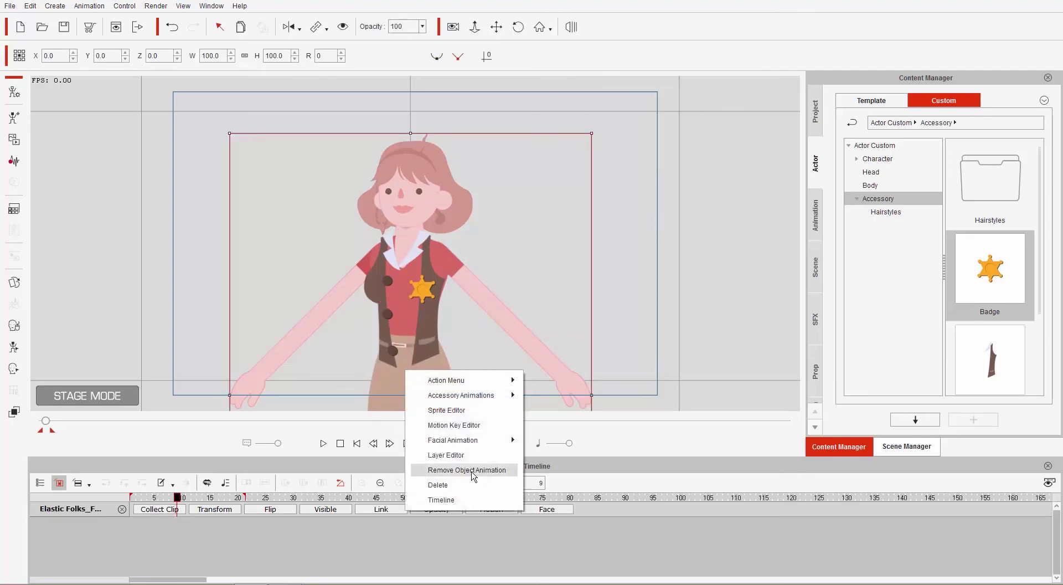
click(467, 469)
click(340, 443)
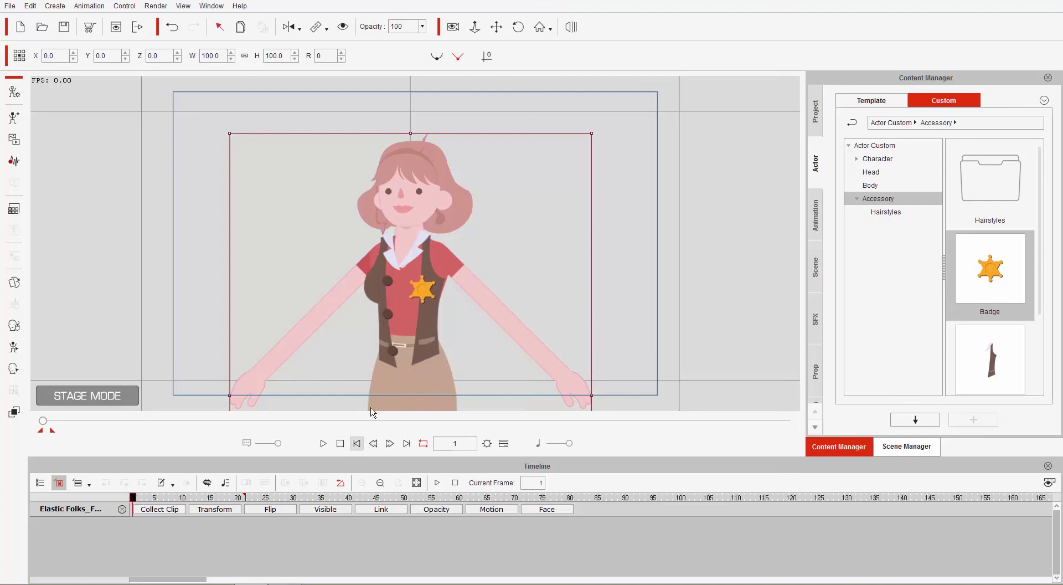
Step: Trigger the shared Breeze accessory animation on both vest halves and the badge, then preview it from the first frame
right_click(406, 317)
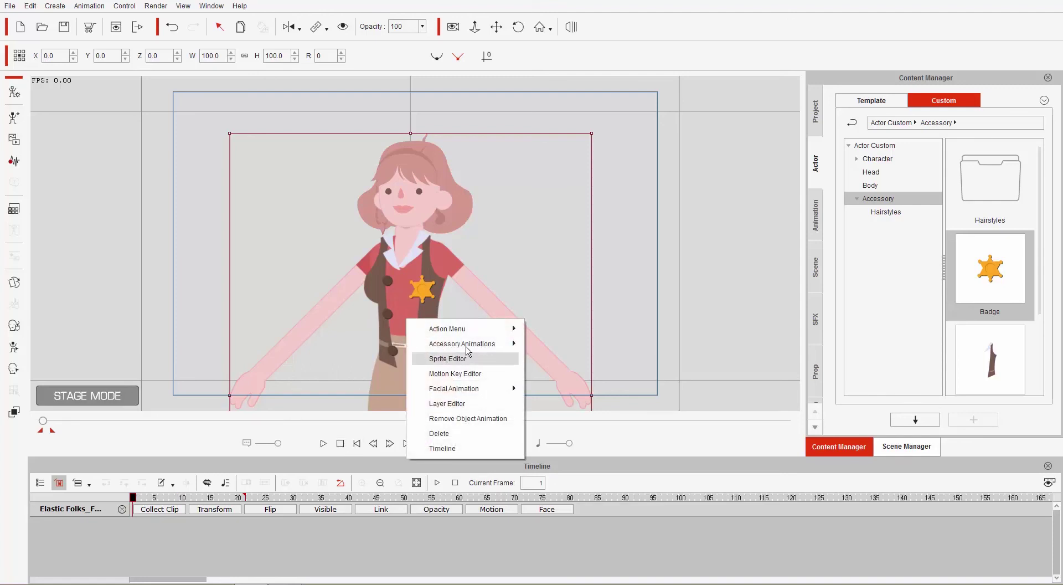
mouse_move(471, 348)
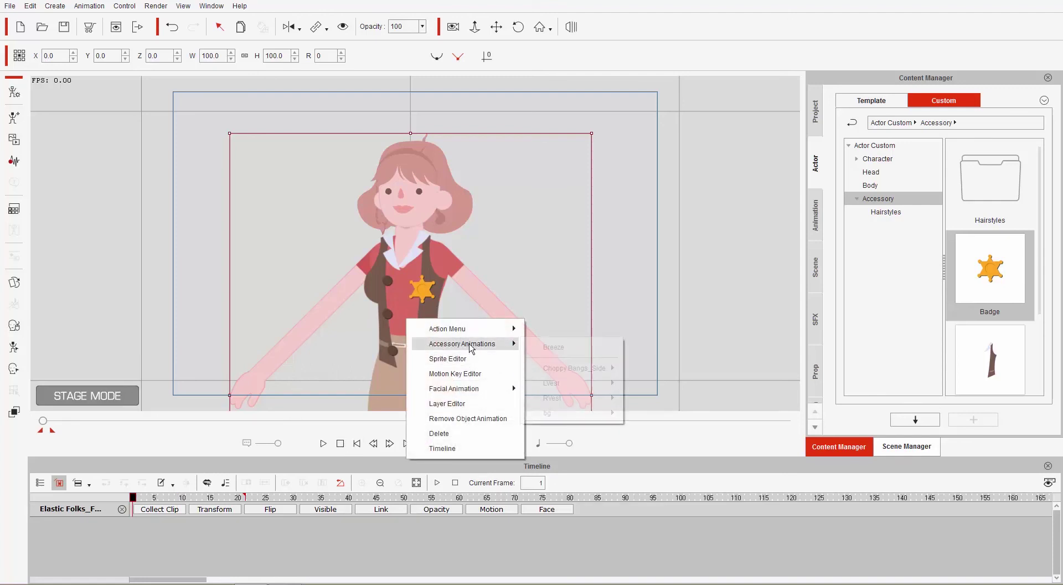
click(554, 347)
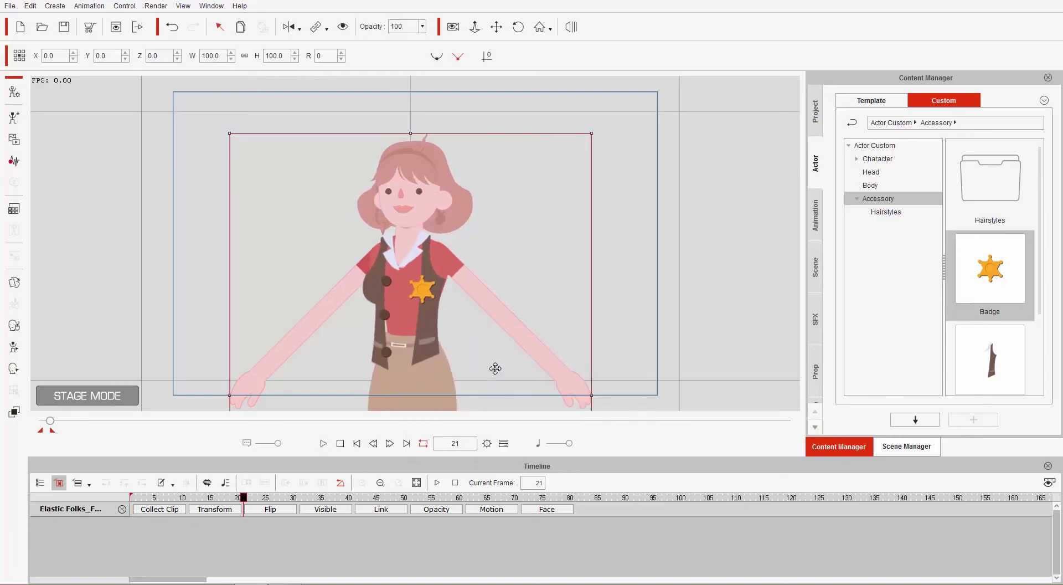
click(355, 444)
click(324, 444)
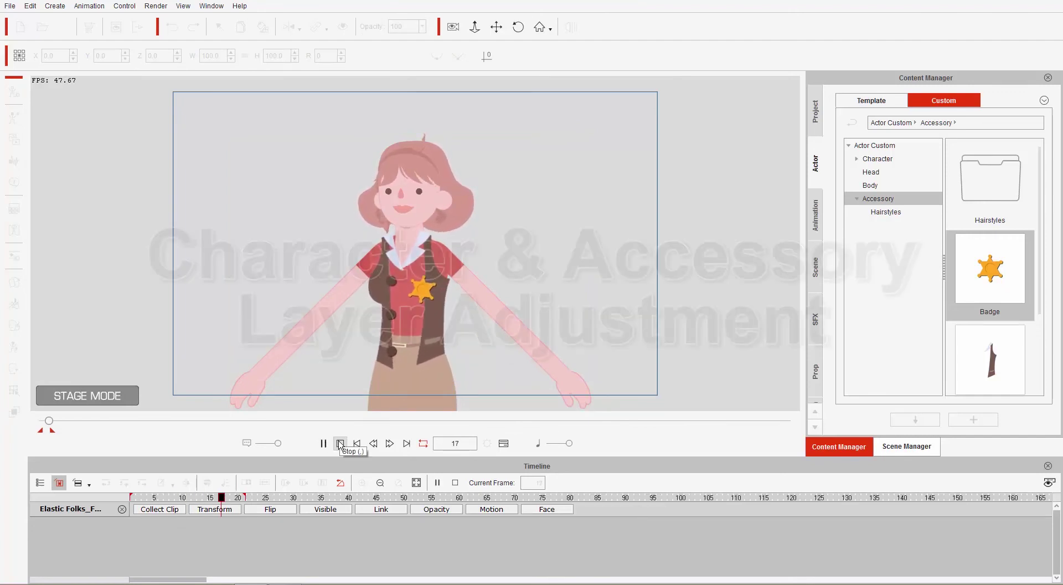
click(340, 443)
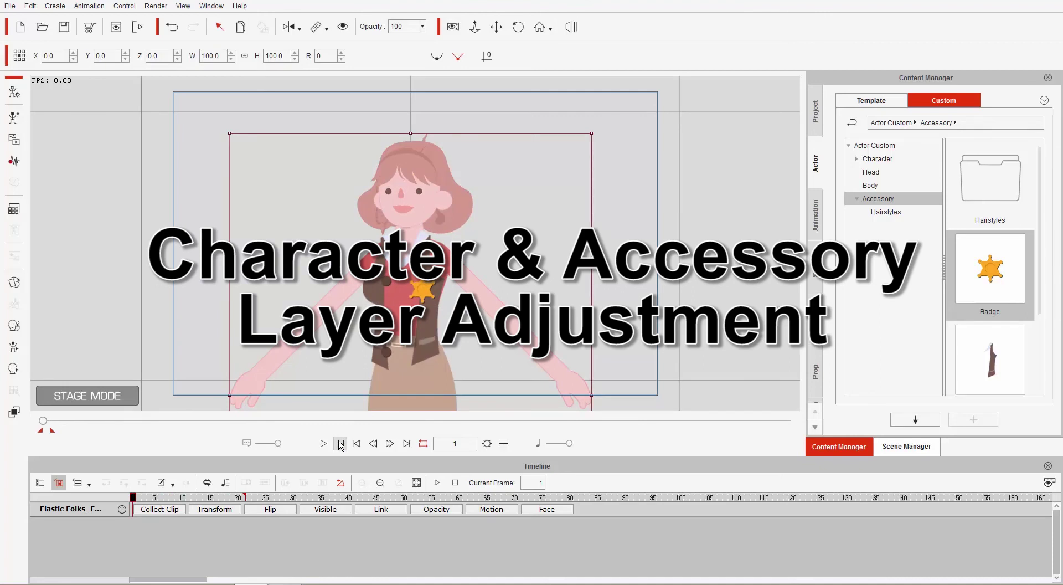
Step: Expand the second Elastic Folks folder under 1_G3 Human in the motion animation templates
click(819, 220)
click(856, 158)
click(865, 172)
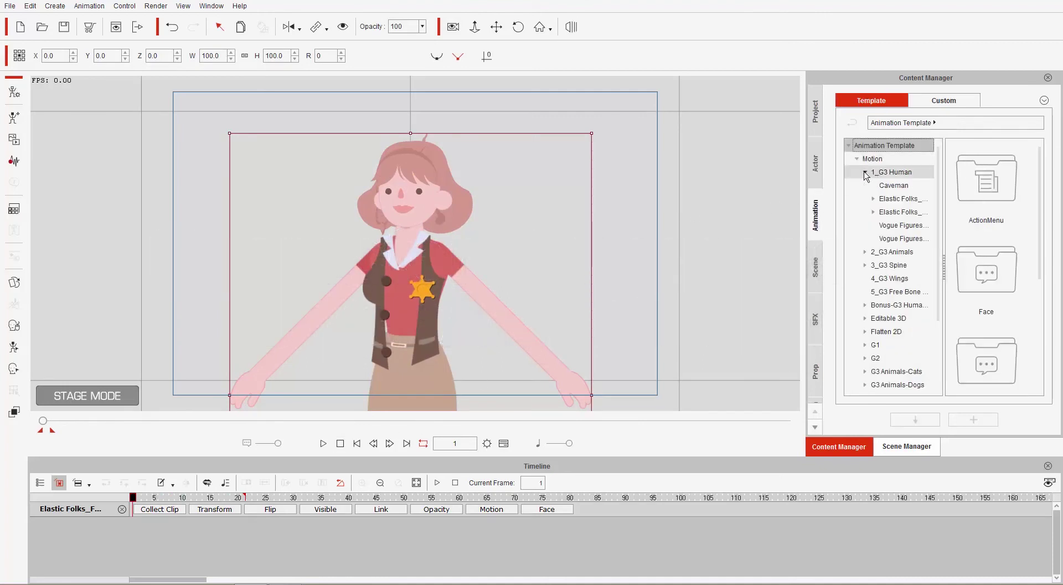
click(877, 212)
click(874, 212)
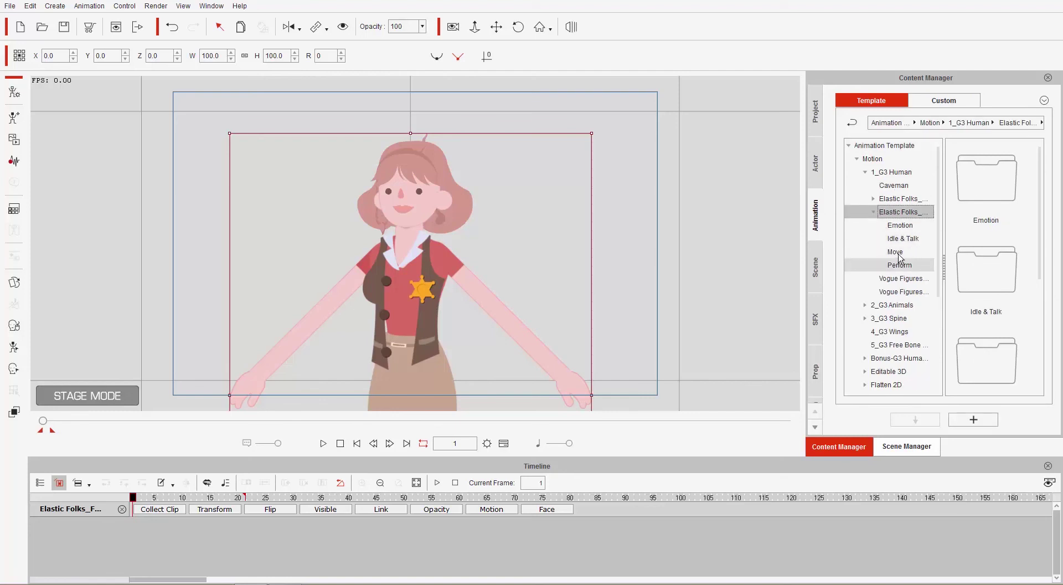
Step: Find the Thinking(2L) motion in the Emotion templates, apply it to the character and return to the first frame
click(900, 226)
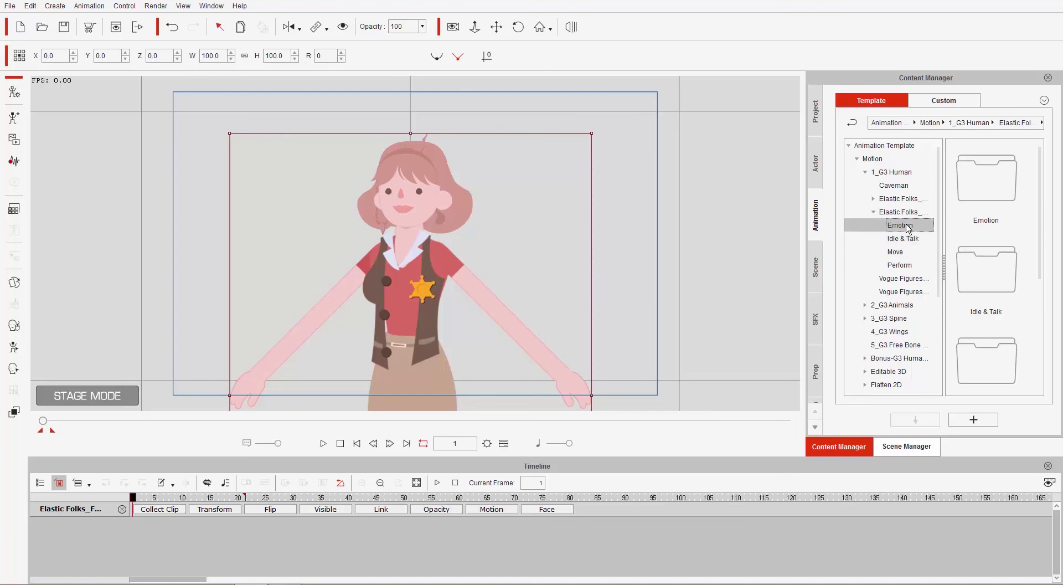
click(907, 267)
drag(1042, 202, 1043, 372)
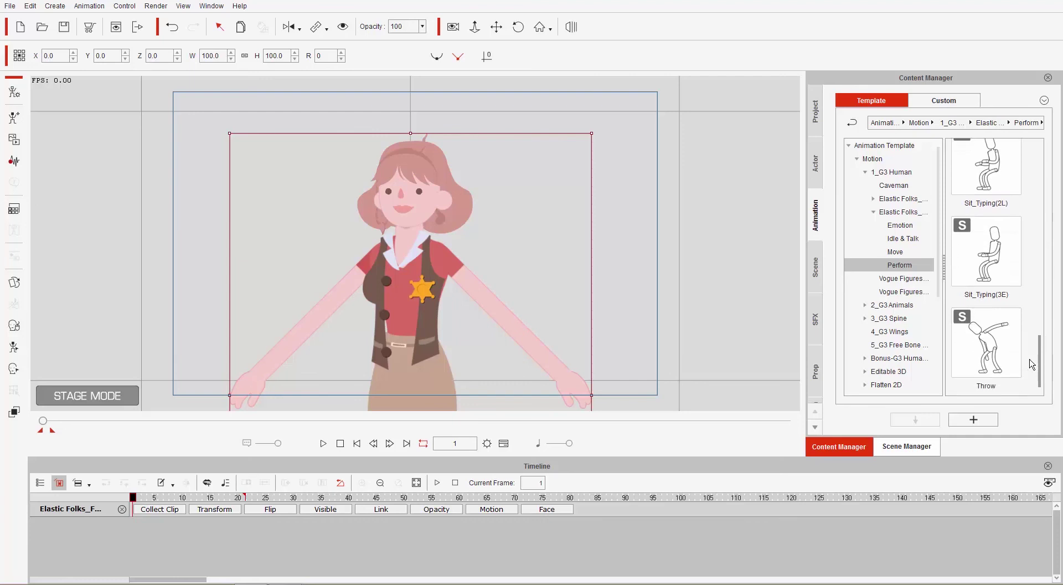
click(902, 216)
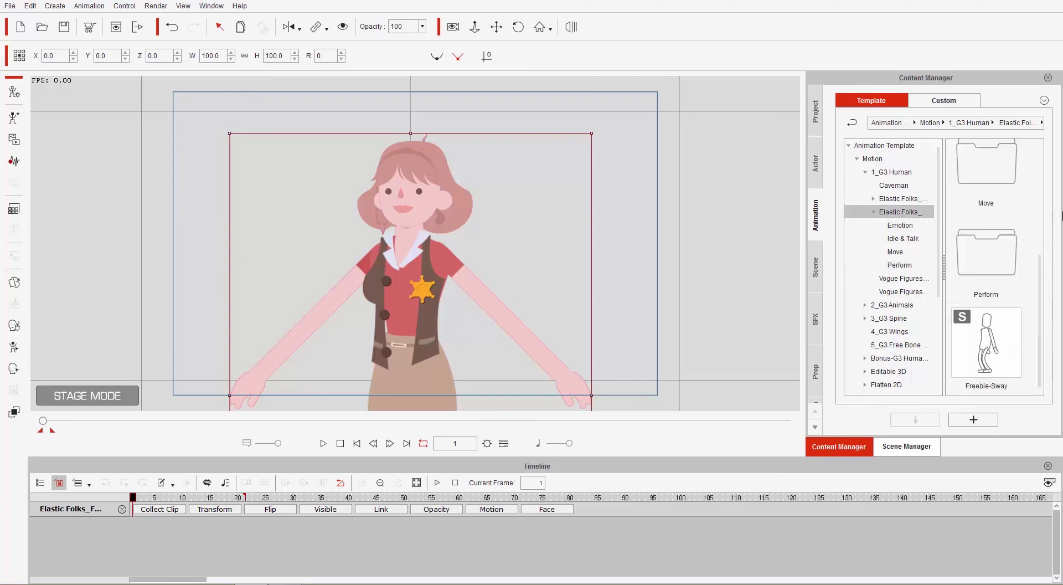
click(899, 226)
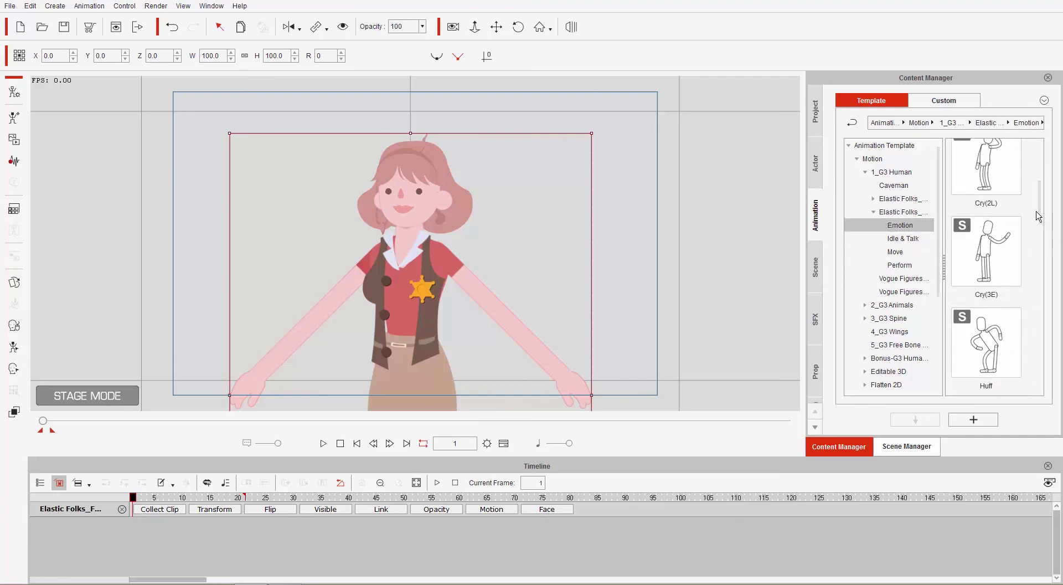
drag(1039, 206, 1038, 349)
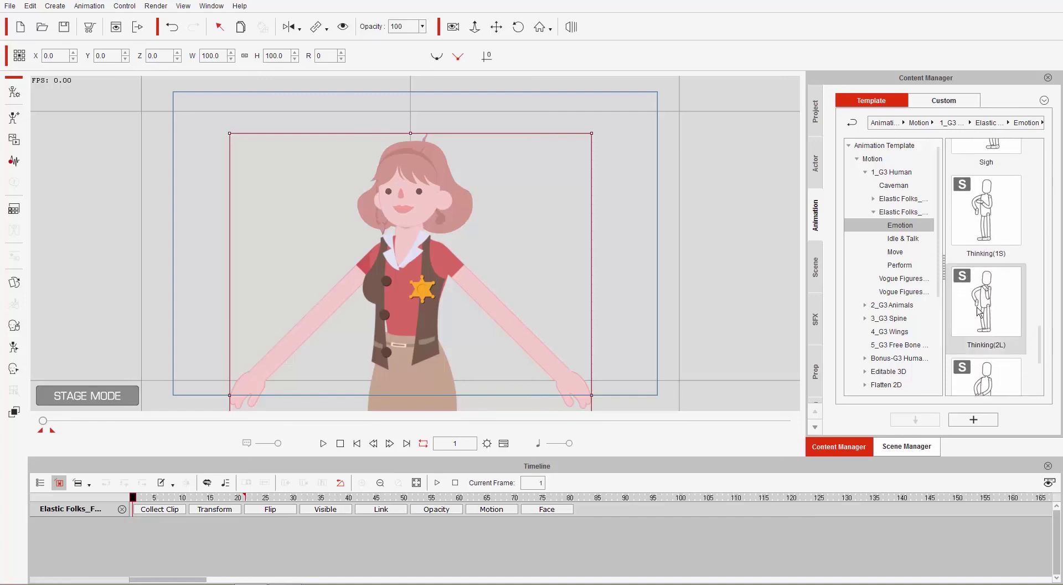
drag(985, 300, 453, 297)
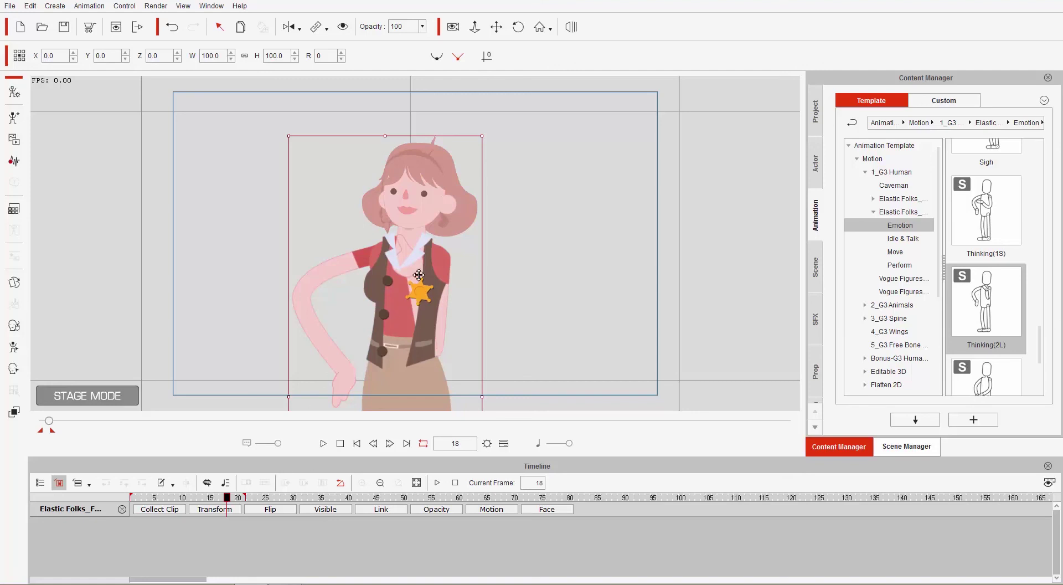
click(341, 444)
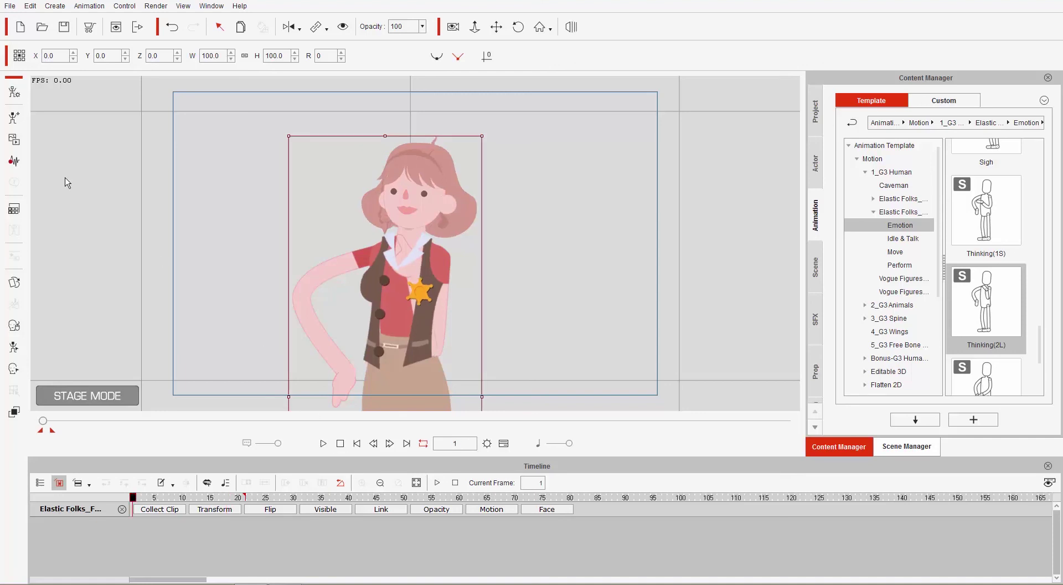
Step: Open the character in Composer mode and bring up its layer order list
click(13, 94)
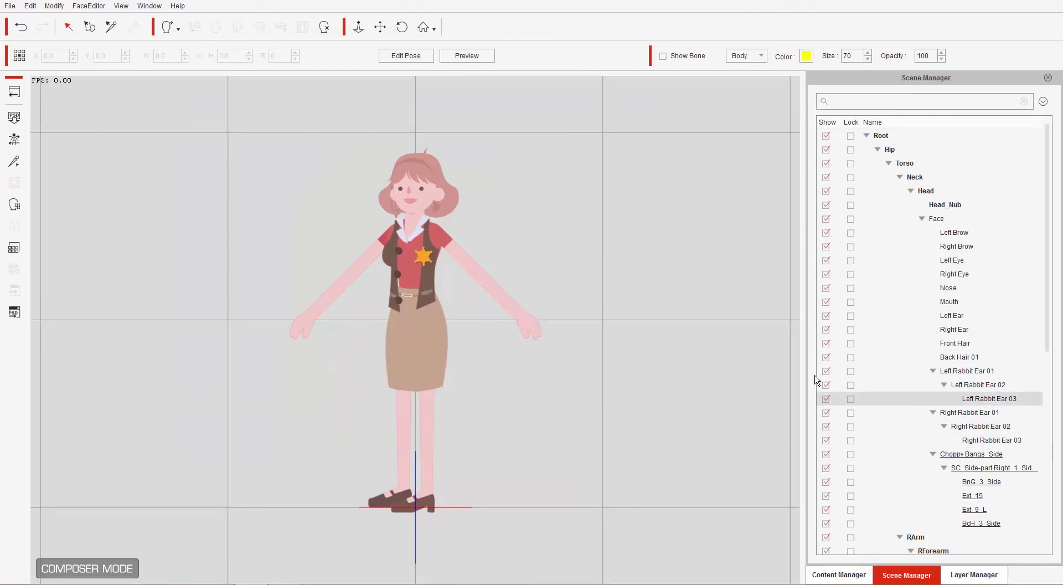
click(981, 573)
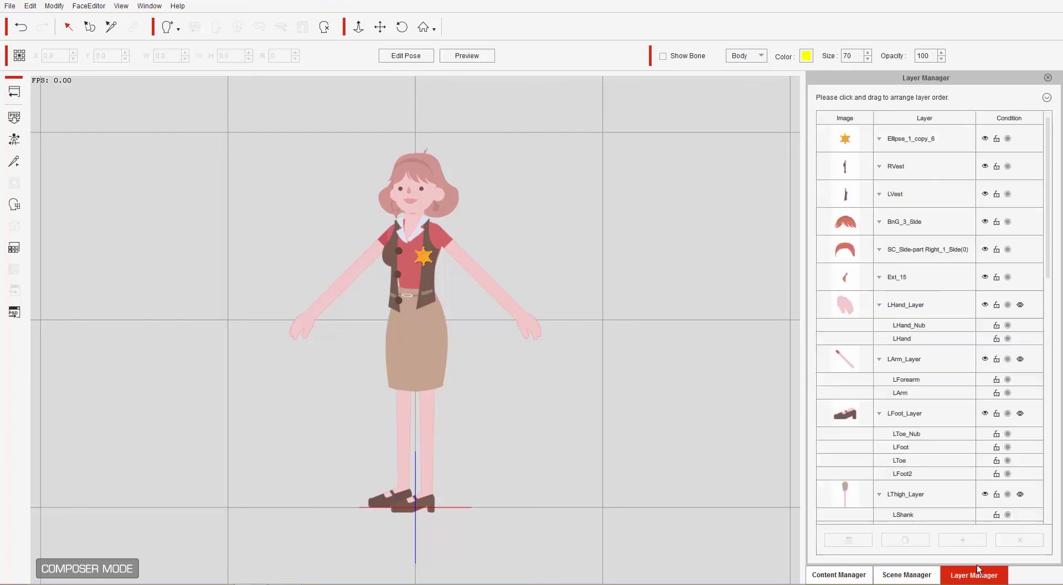
scroll(941, 313, down, 1)
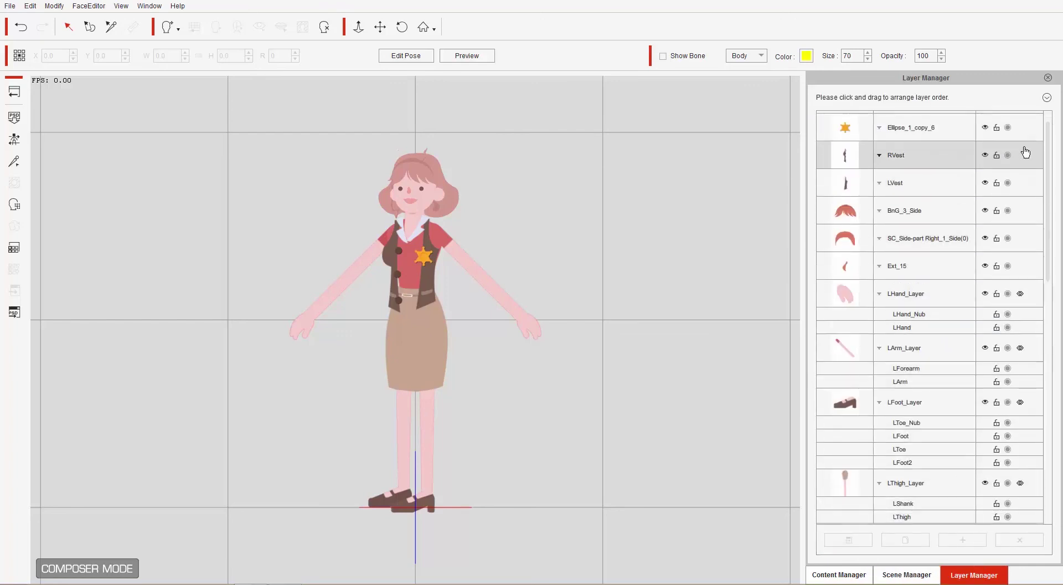
Step: Collapse the layer list and move LHand_Layer and LArm_Layer together to the front of the layer order, above the star badge layer
click(1048, 99)
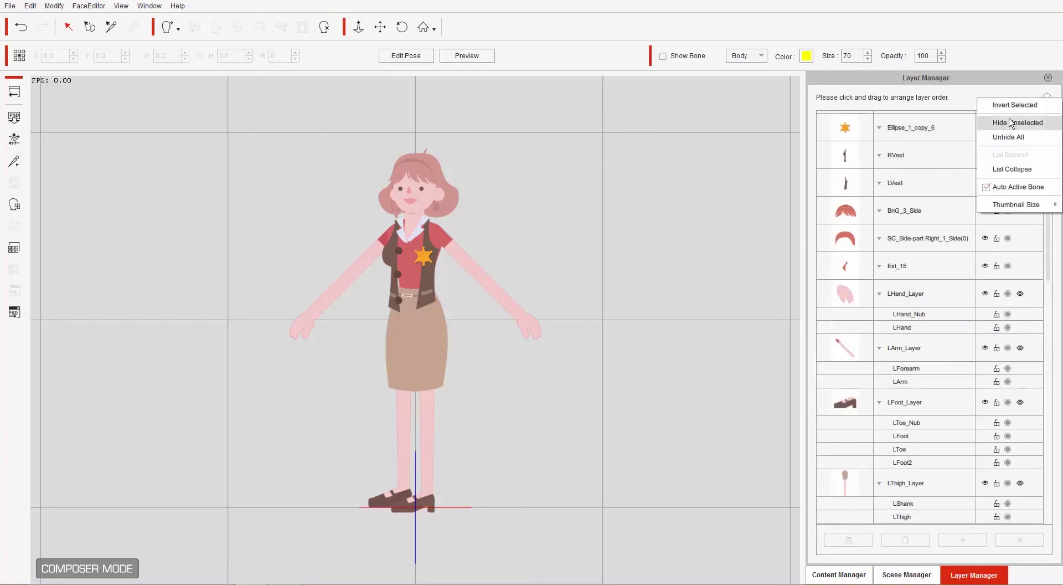
click(1002, 169)
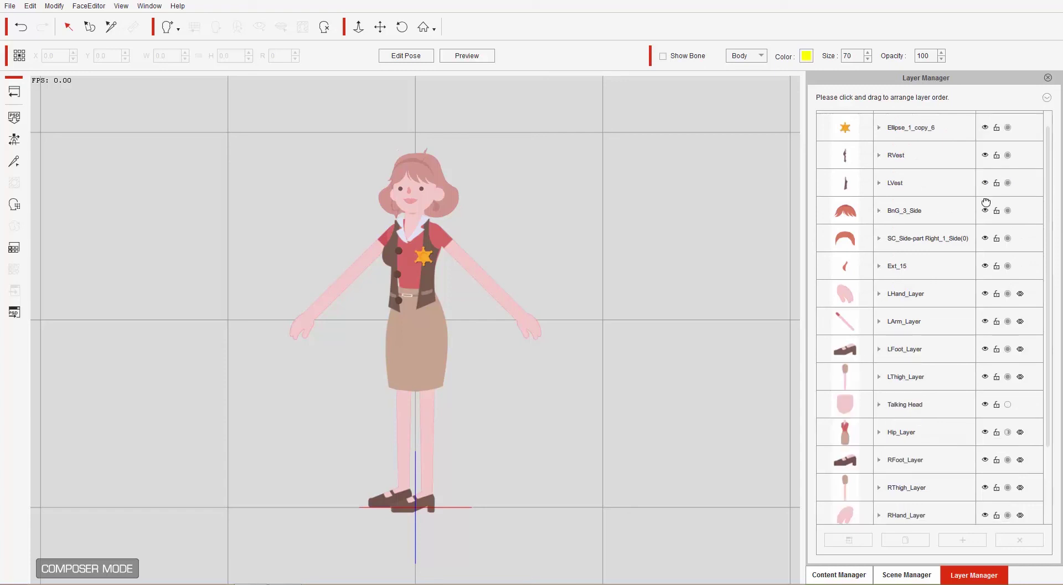
scroll(947, 355, down, 3)
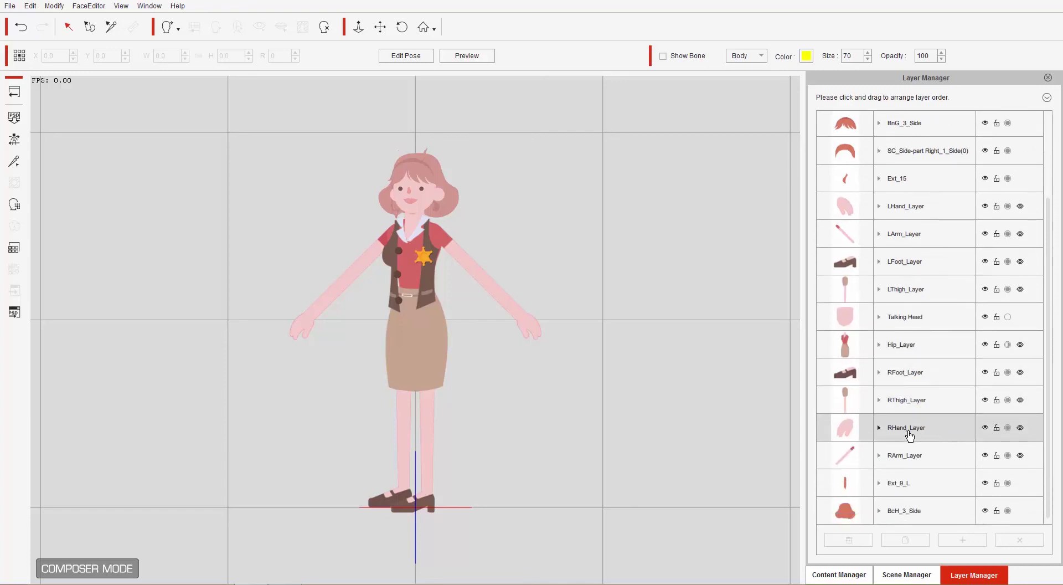
scroll(918, 396, up, 2)
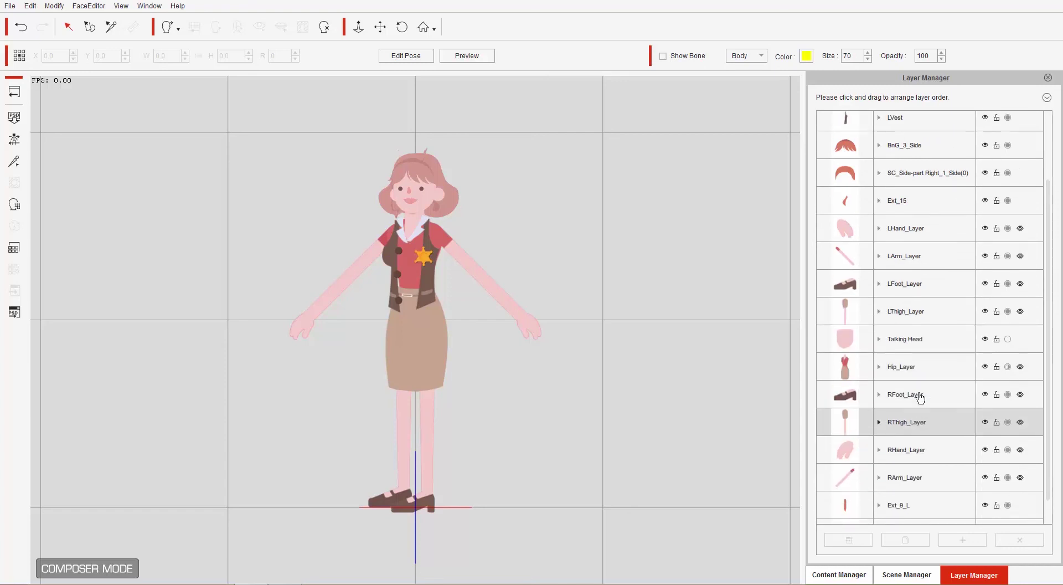
click(908, 250)
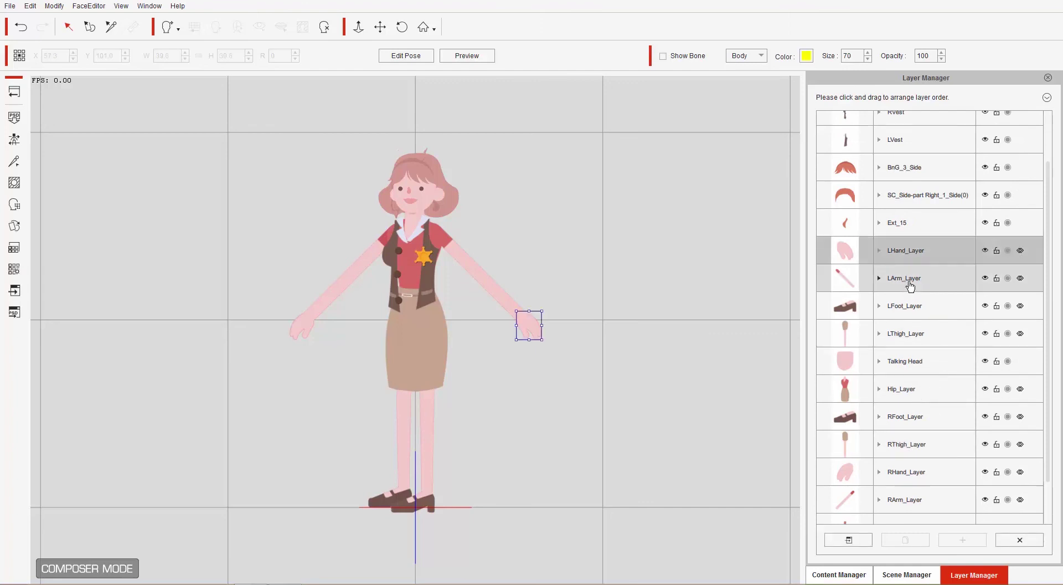
ctrl+click(910, 285)
scroll(960, 370, up, 2)
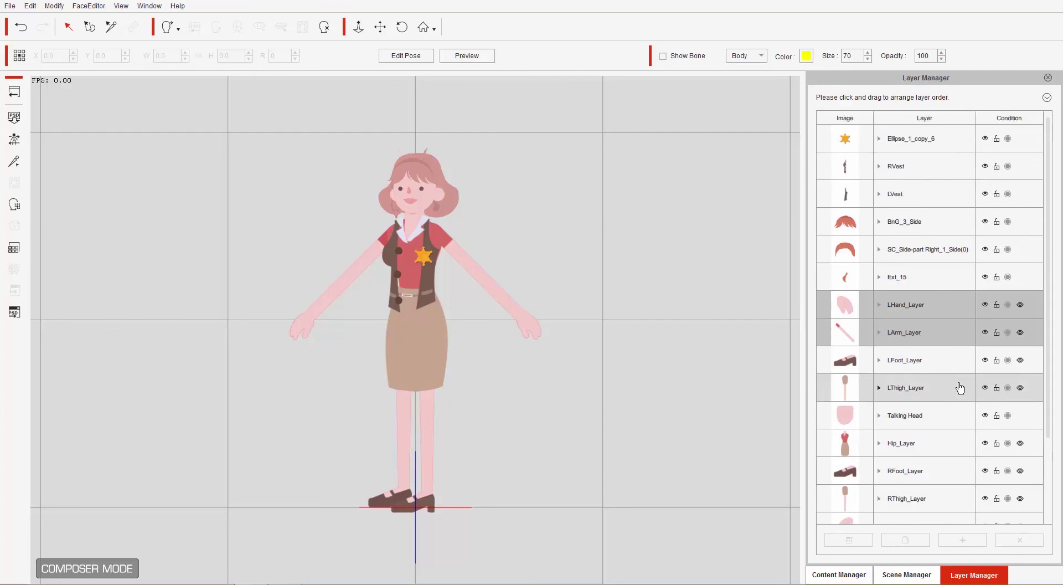
drag(920, 316, 913, 138)
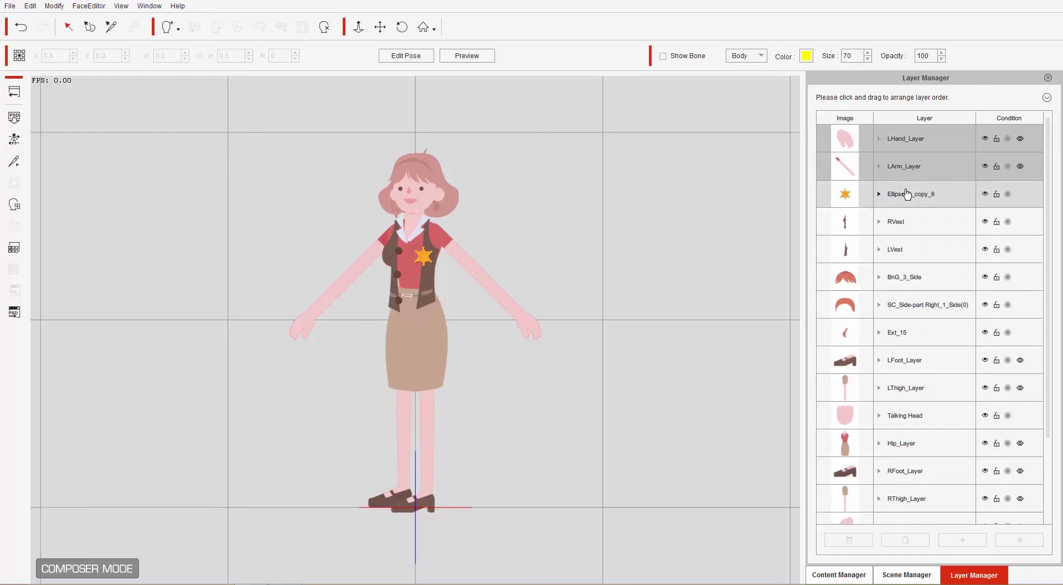
Step: Return the character to Stage mode, play the Thinking animation twice to check the arm's layering, and stop at the first frame
click(14, 92)
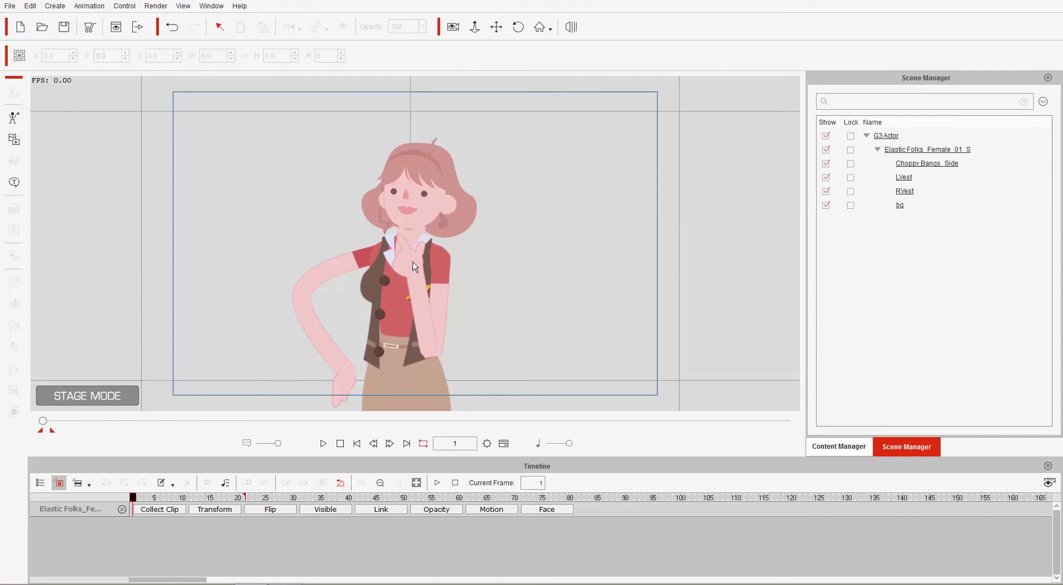
click(325, 443)
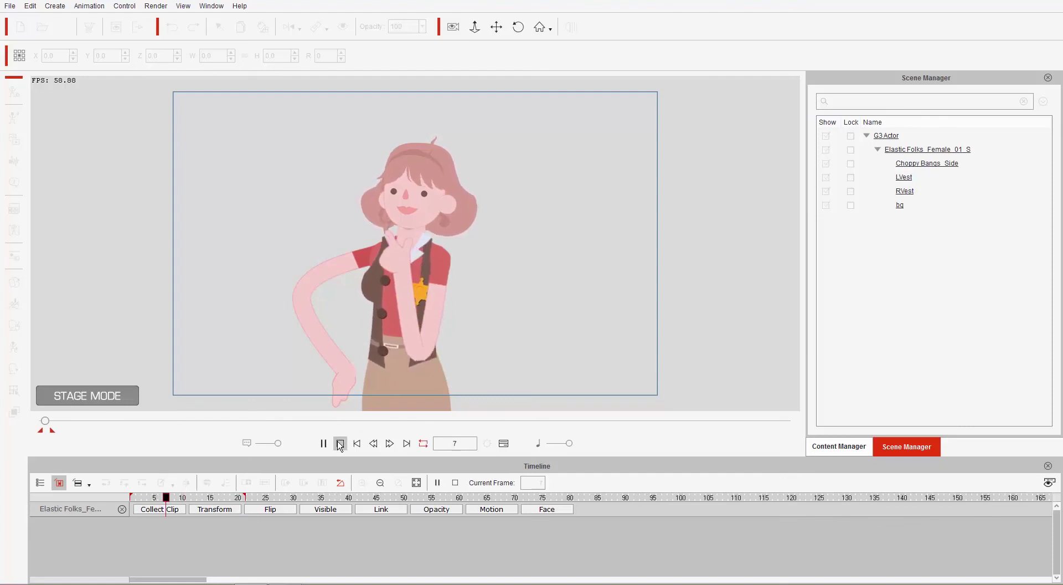
click(340, 443)
click(325, 443)
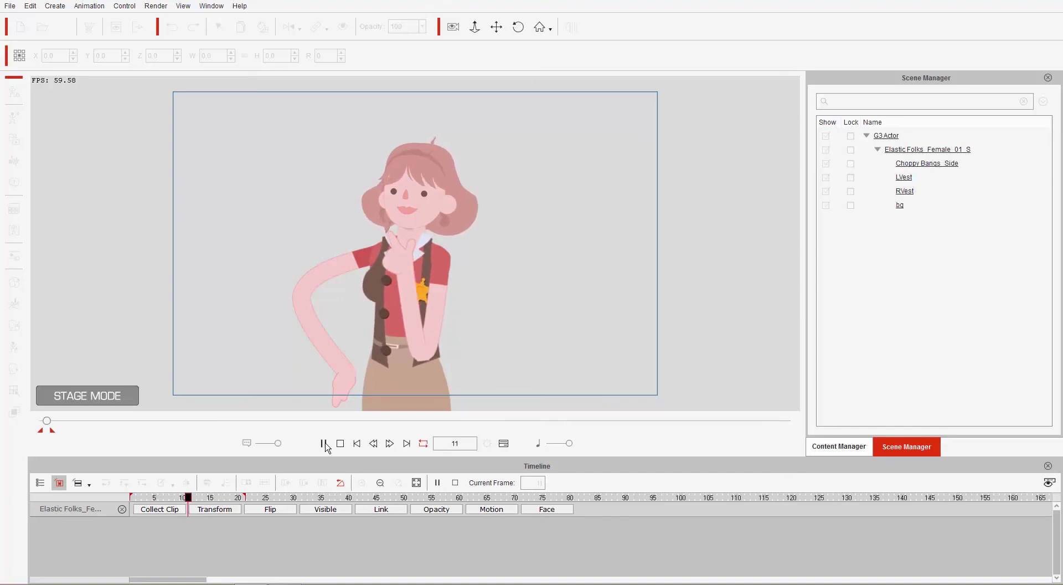
click(340, 444)
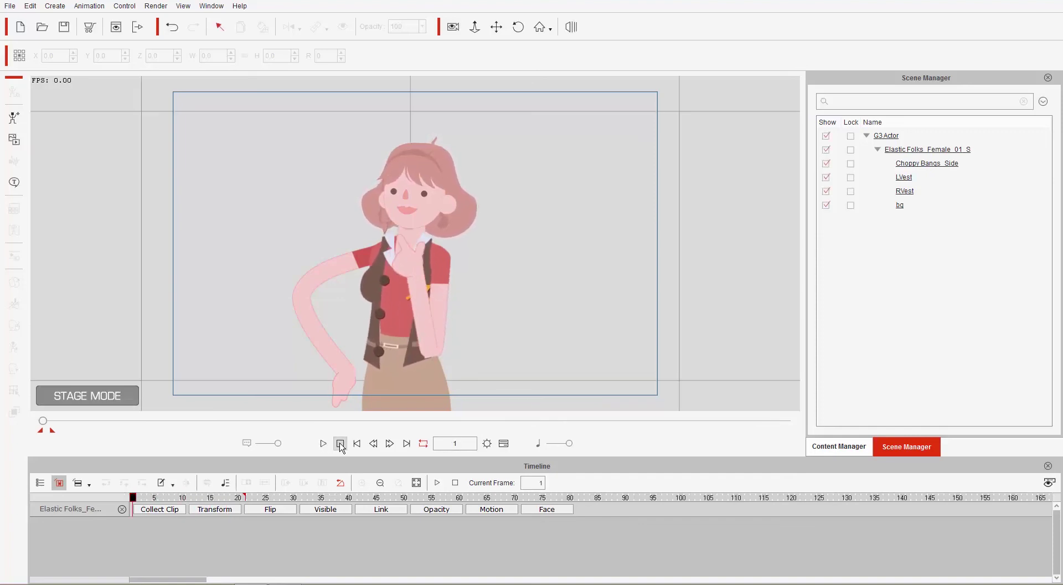